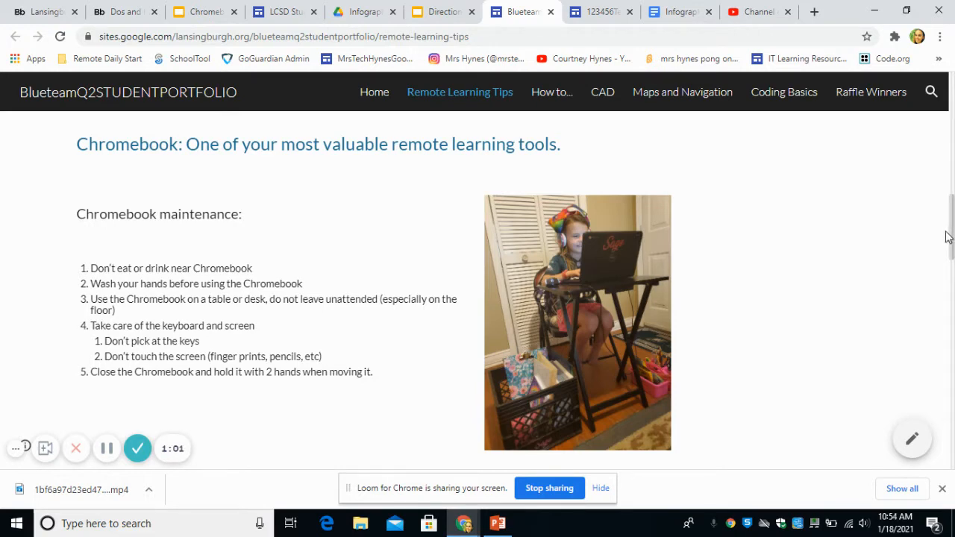
# Step: Open Google Drive in a new browser tab
pyautogui.click(811, 12)
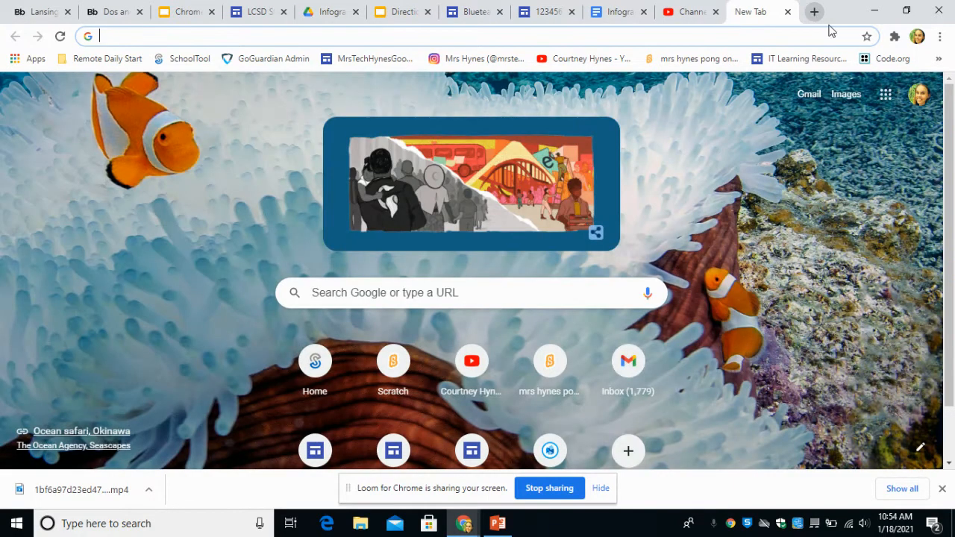
pyautogui.click(885, 95)
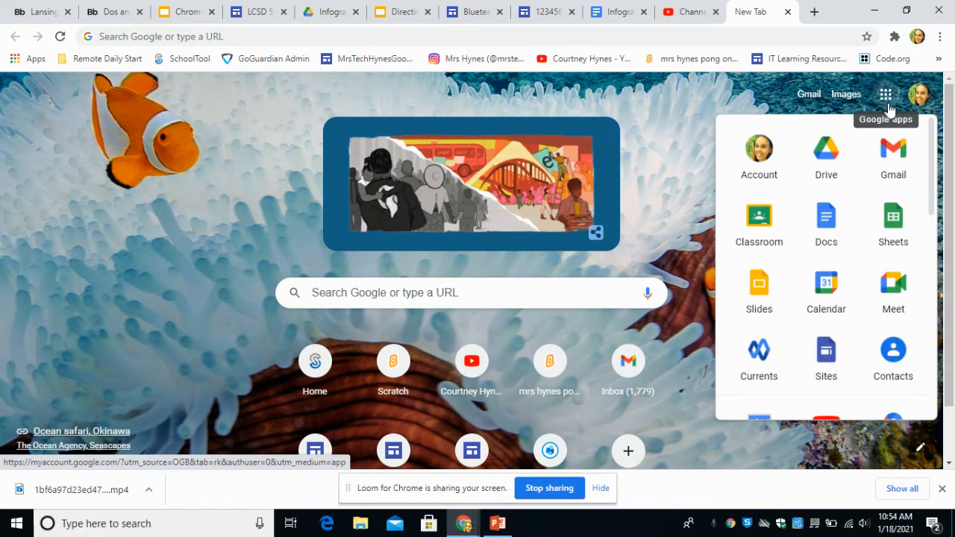
pyautogui.click(826, 168)
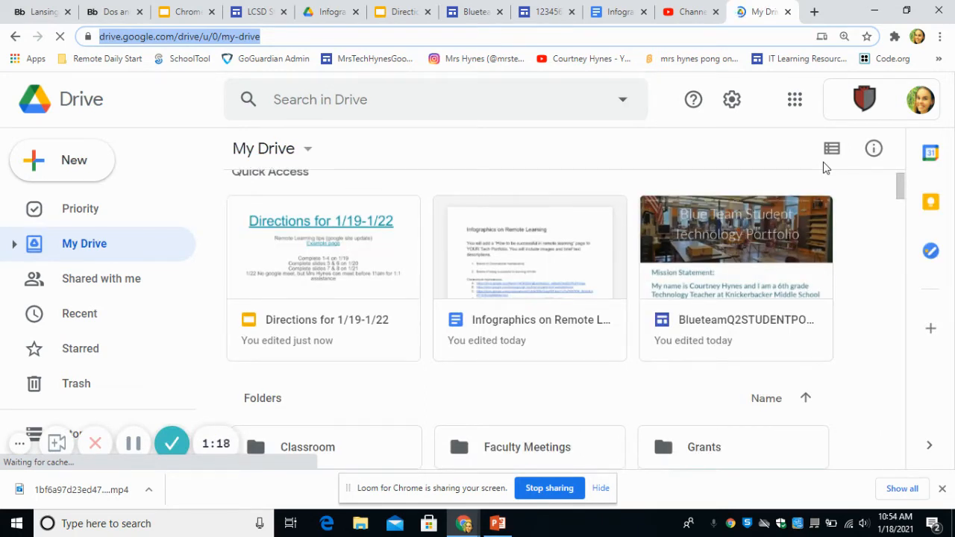
# Step: Open the Google Site folder inside the Technology 6 folder of My Drive
pyautogui.moveTo(901, 203); pyautogui.dragTo(901, 235)
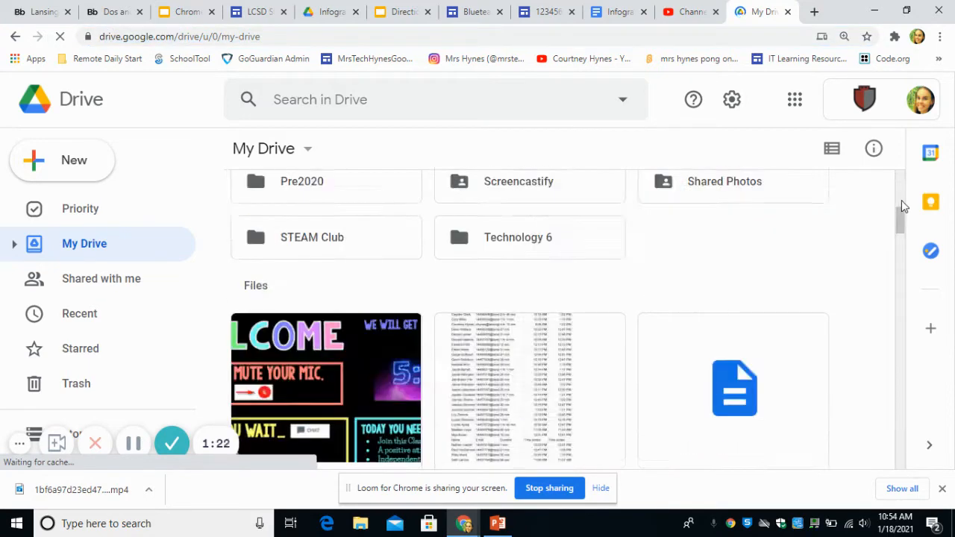
pyautogui.click(902, 201)
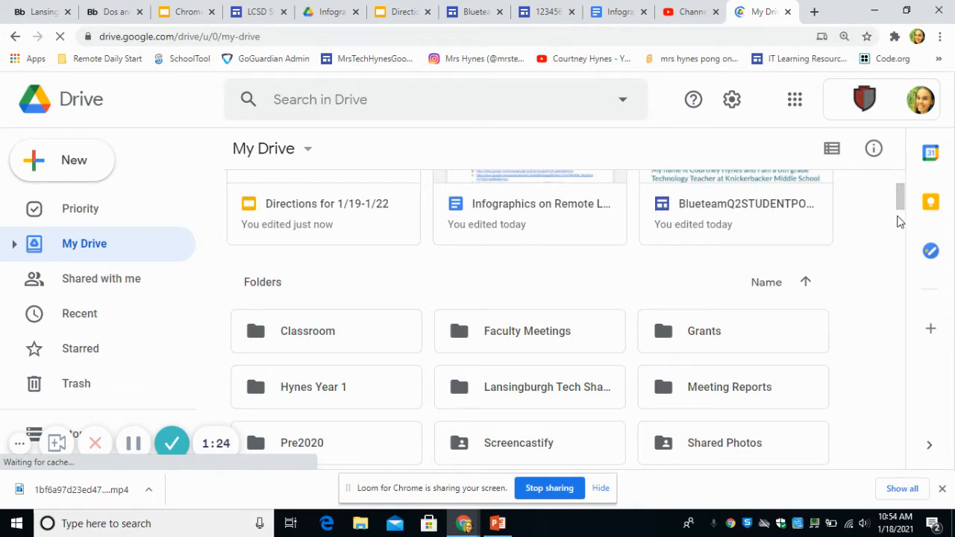
pyautogui.moveTo(901, 201); pyautogui.dragTo(901, 218)
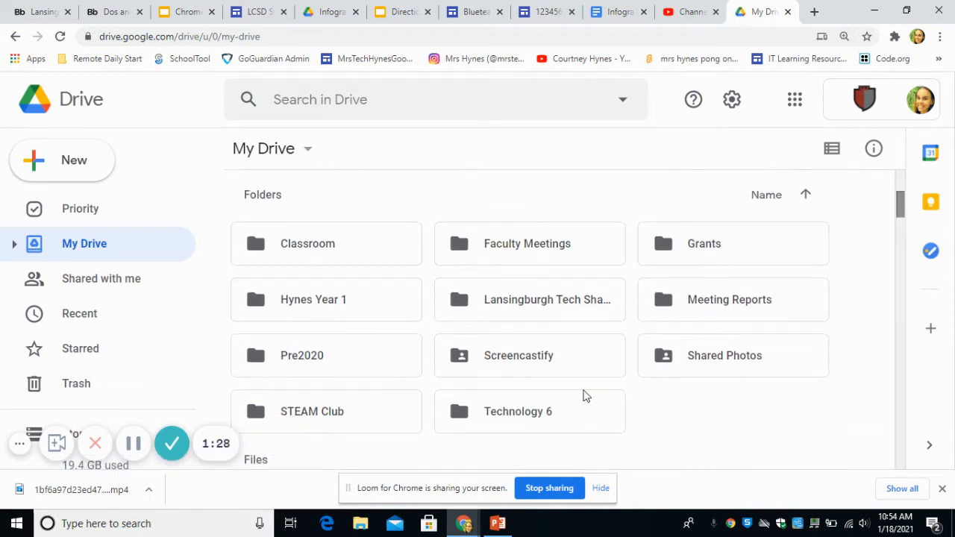
pyautogui.click(521, 414)
pyautogui.doubleClick(520, 414)
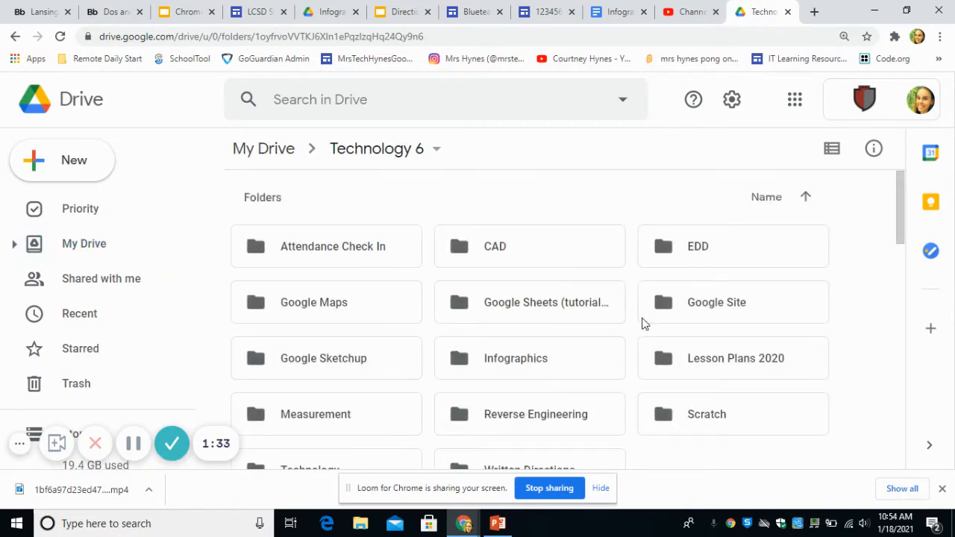
pyautogui.doubleClick(709, 309)
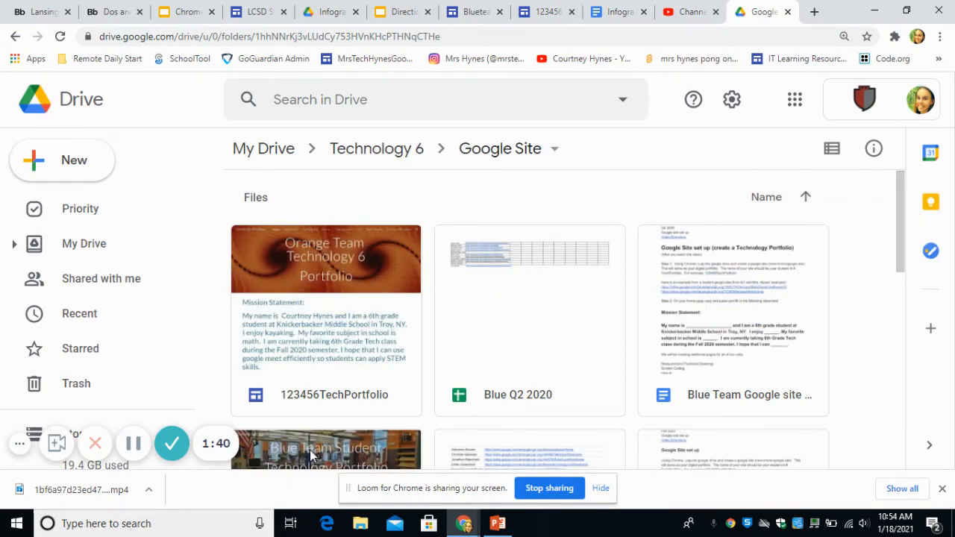
# Step: Switch to the 123456TechPortfolio site editor and add a new page named "Remote Learning Tips"
pyautogui.click(538, 8)
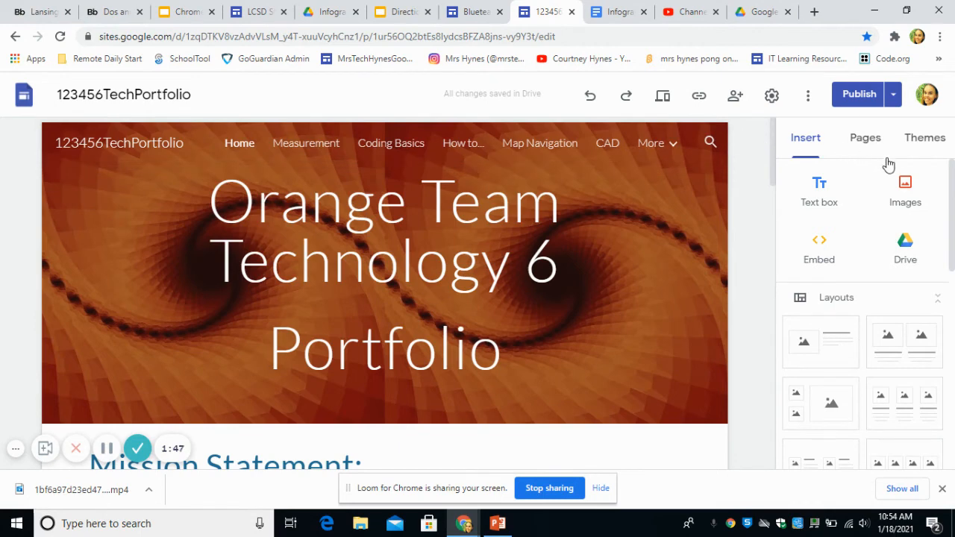
pyautogui.click(862, 146)
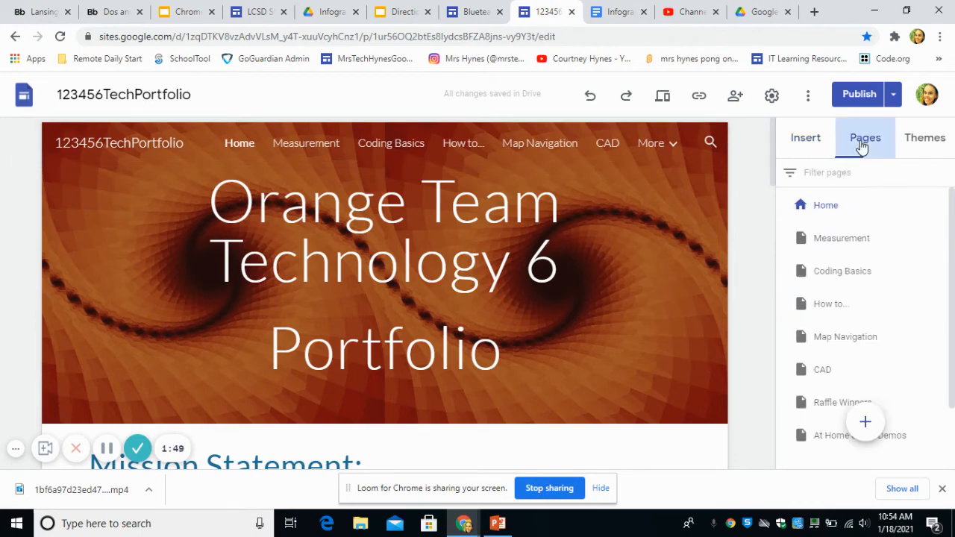
pyautogui.moveTo(864, 418)
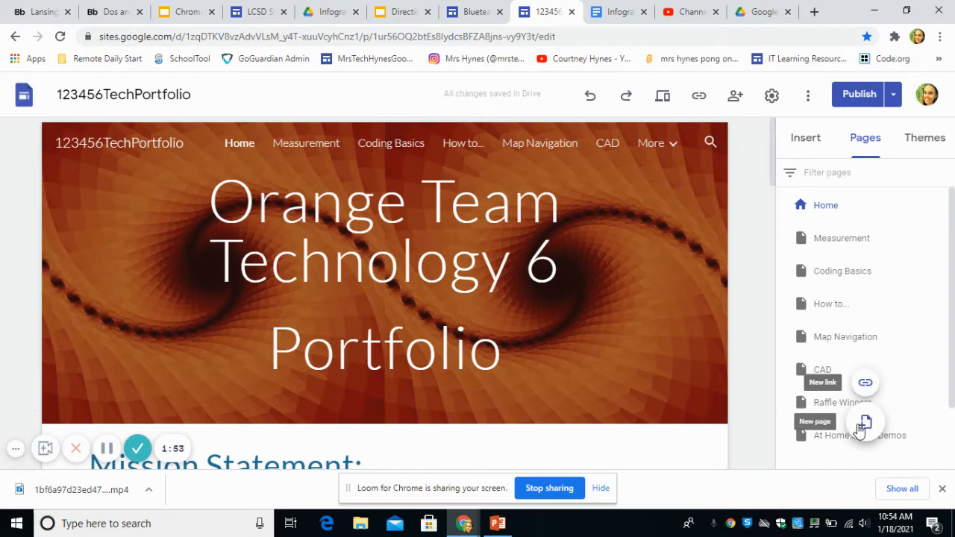
pyautogui.click(864, 424)
pyautogui.click(861, 428)
pyautogui.click(864, 424)
pyautogui.write('Remo')
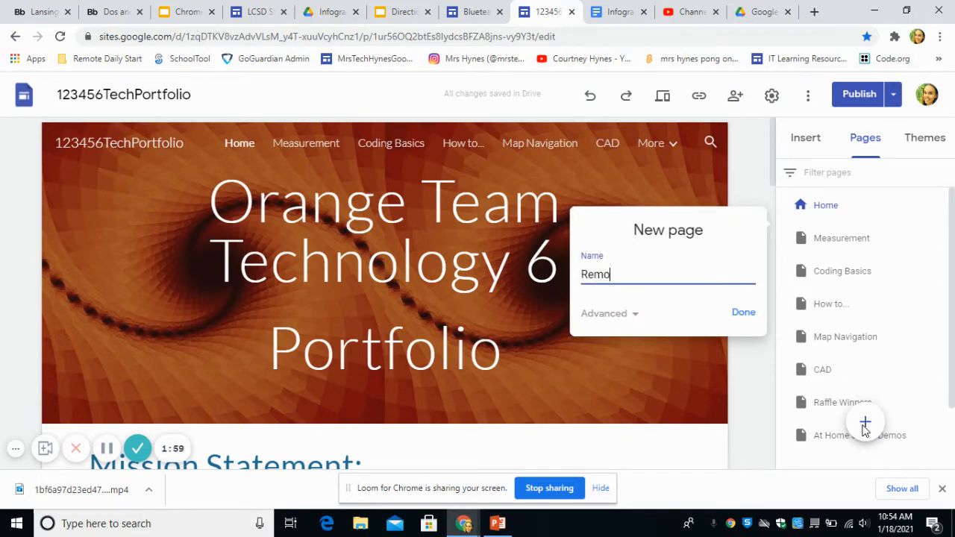
pyautogui.write('te Learning Tip')
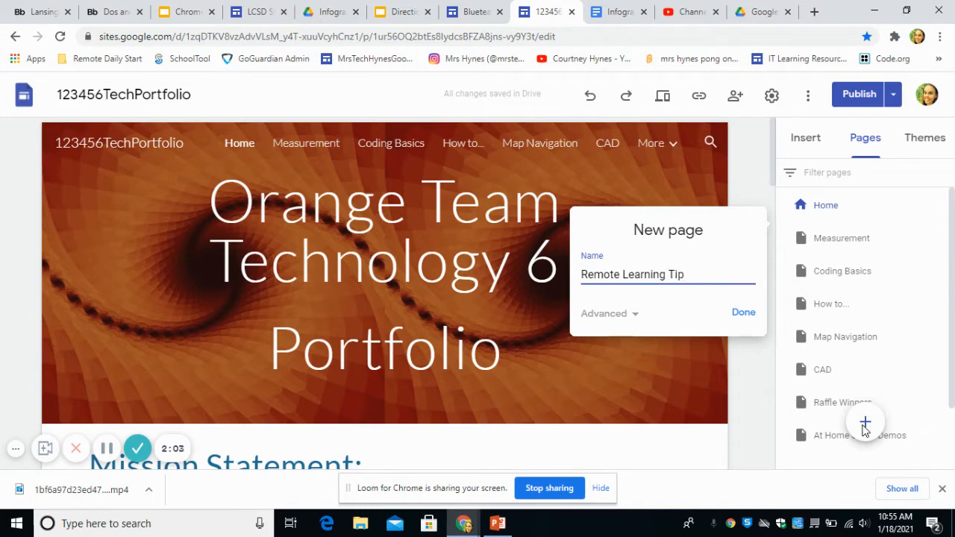
pyautogui.write('s')
pyautogui.click(742, 315)
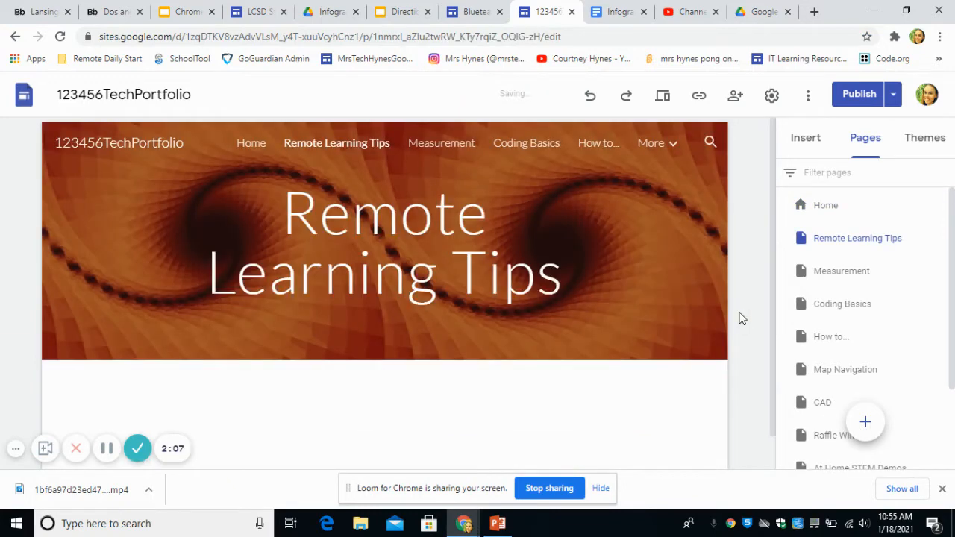
pyautogui.moveTo(156, 263)
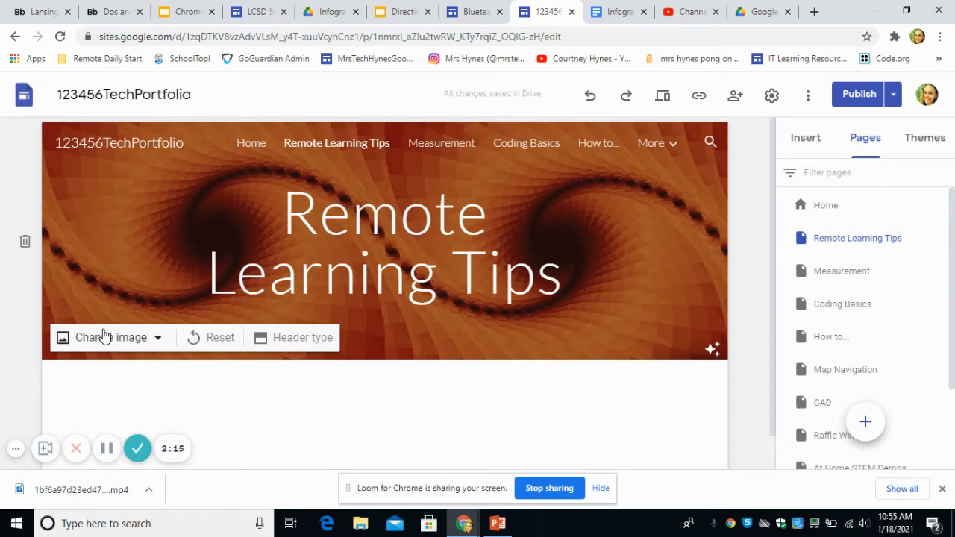
pyautogui.click(159, 340)
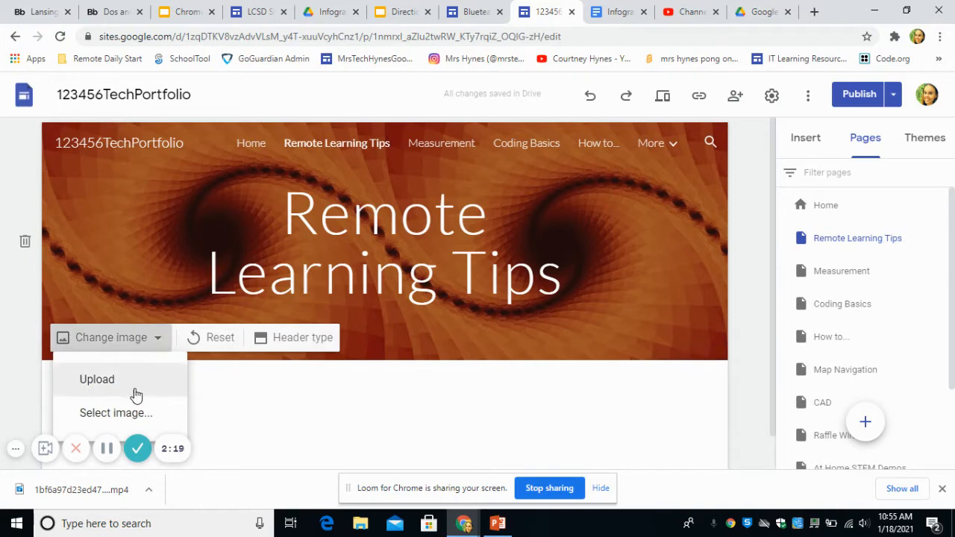
pyautogui.click(111, 418)
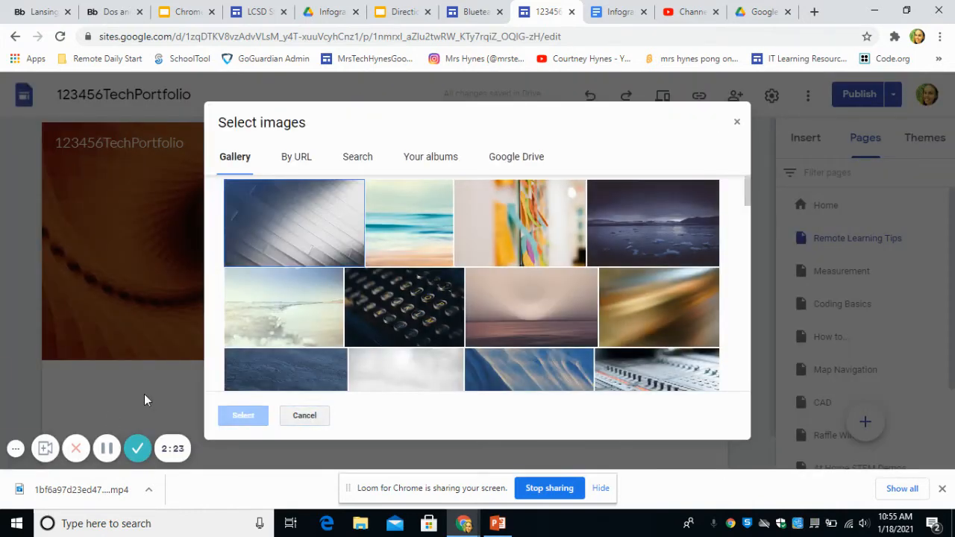
pyautogui.click(522, 159)
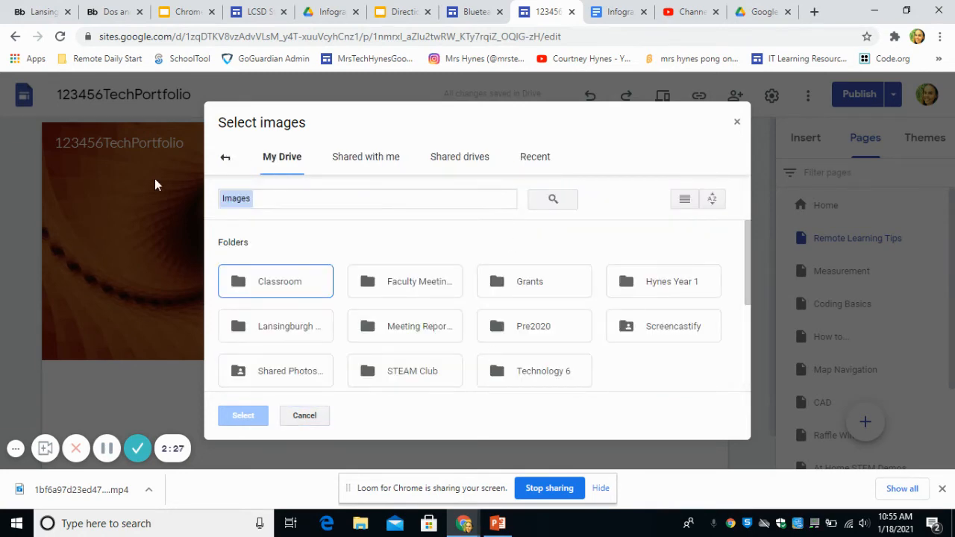
pyautogui.click(225, 162)
pyautogui.click(368, 160)
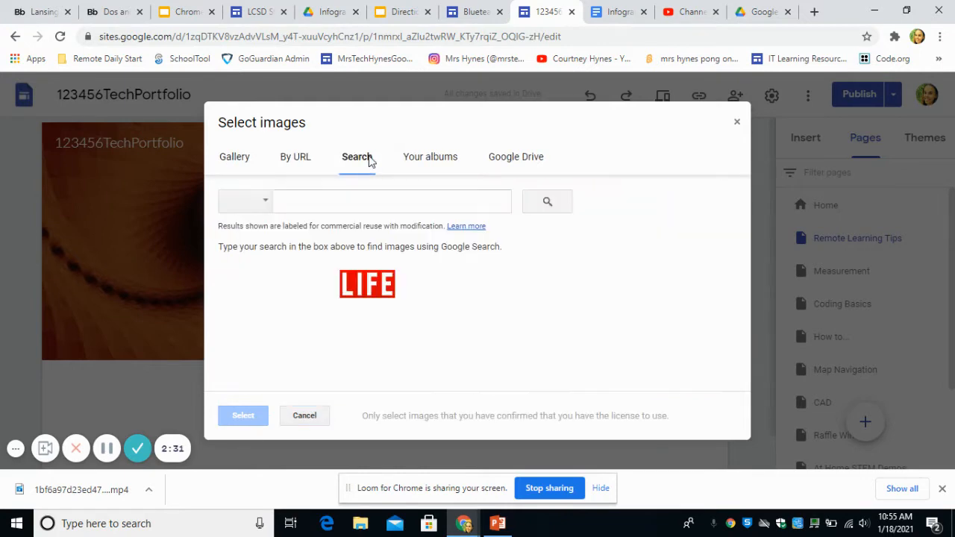
pyautogui.write('remote learnng')
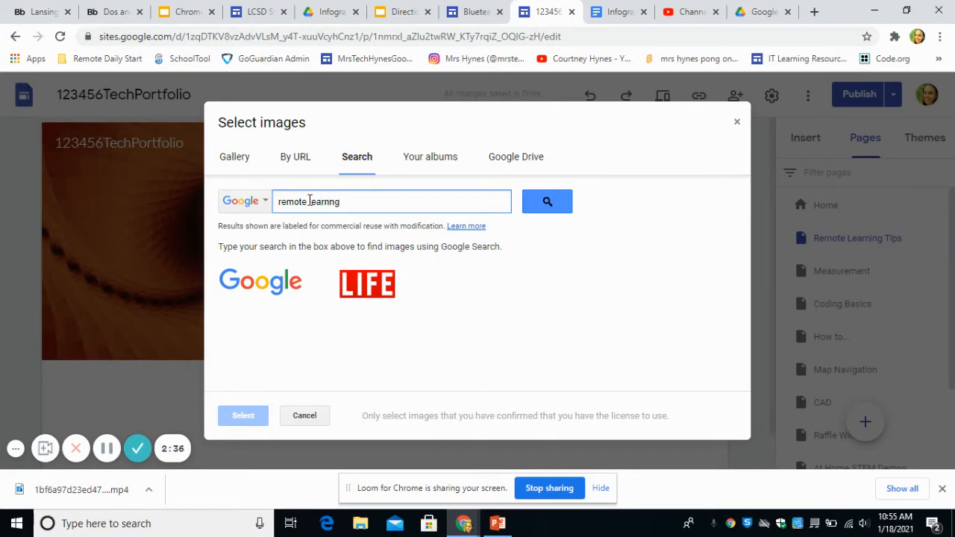
pyautogui.press('Return')
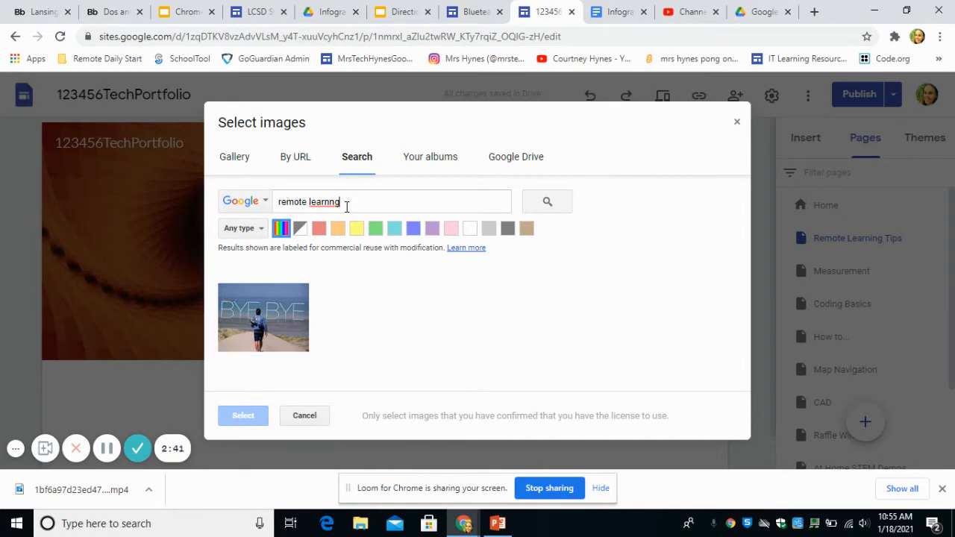
pyautogui.moveTo(343, 202); pyautogui.dragTo(269, 202)
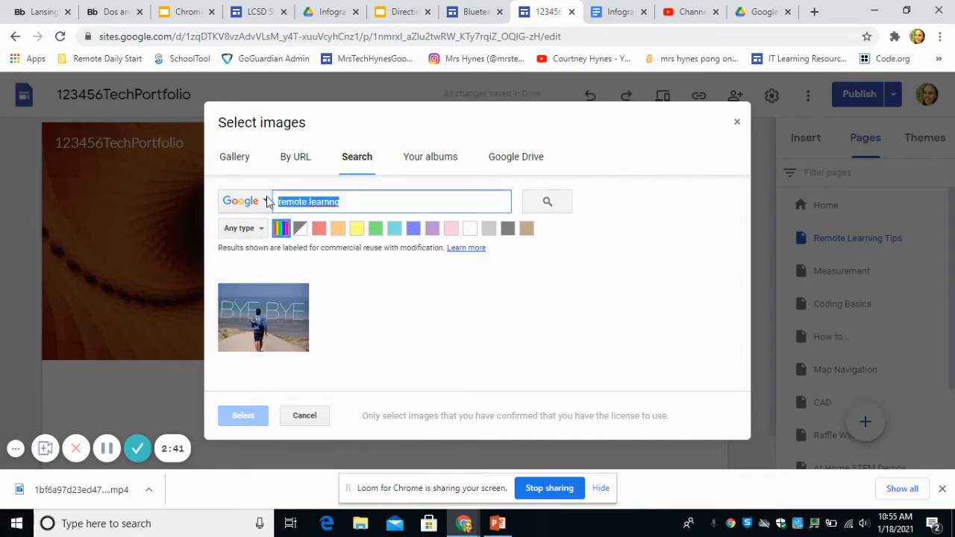
pyautogui.click(341, 203)
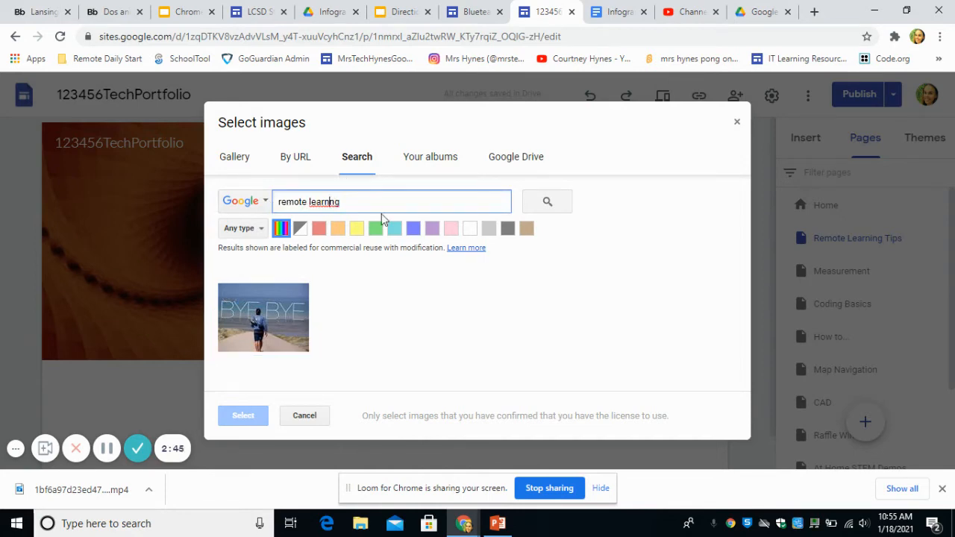
pyautogui.write('i')
pyautogui.press('Return')
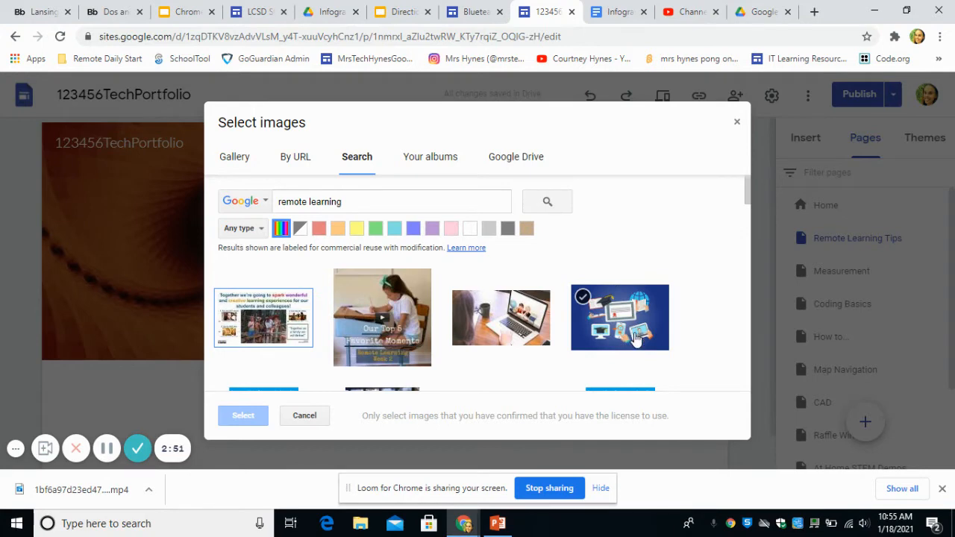
pyautogui.moveTo(748, 187); pyautogui.dragTo(746, 277)
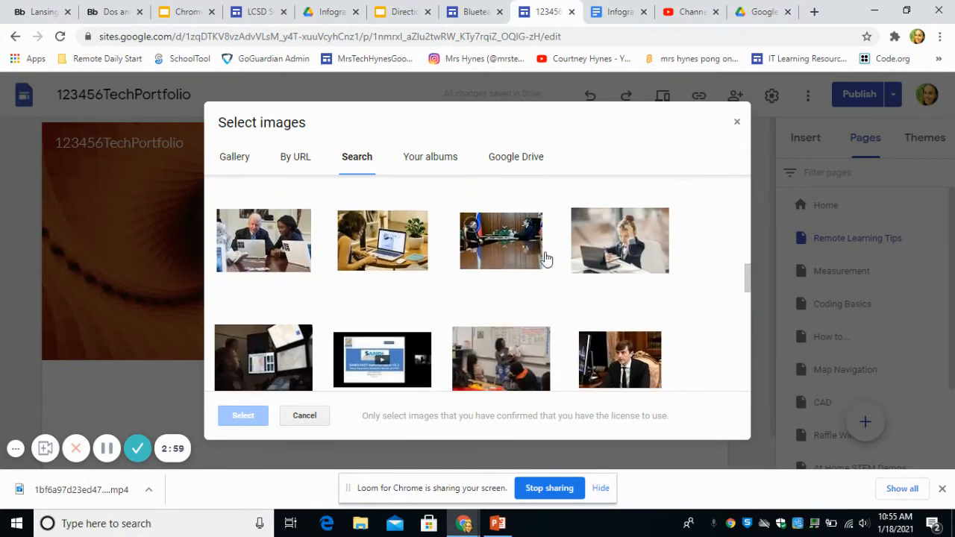
pyautogui.click(738, 124)
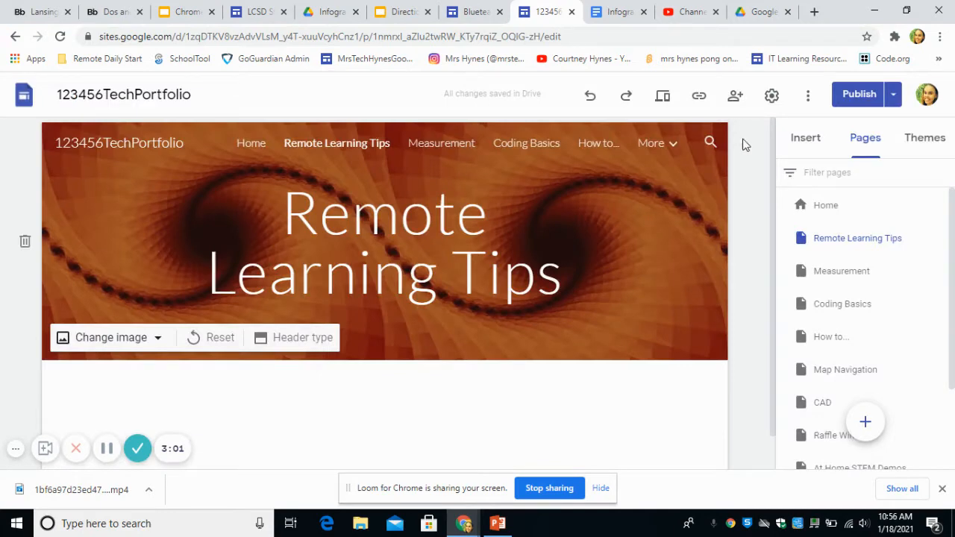
# Step: Change the page's header image to the laptop photo 20200909_101… from the recent Google Drive images
pyautogui.click(158, 343)
pyautogui.click(110, 416)
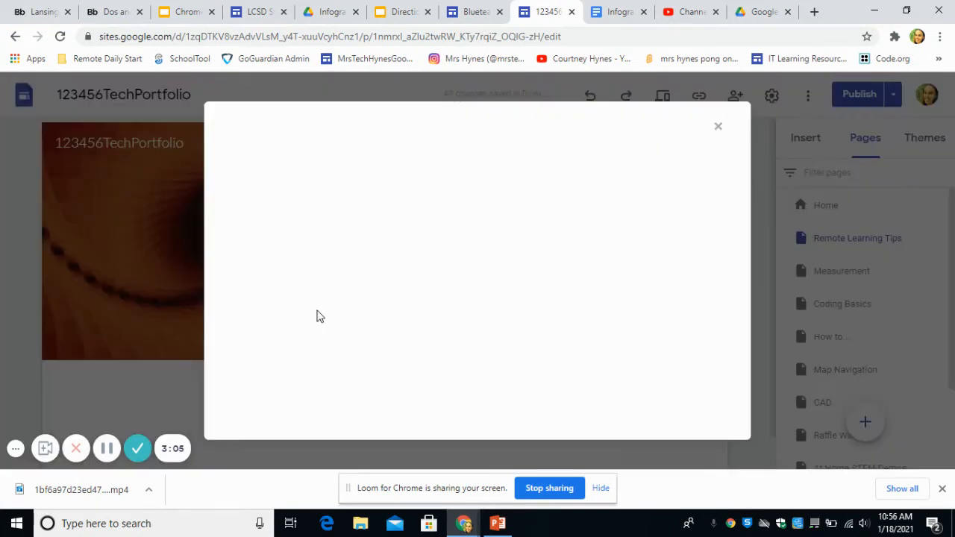
pyautogui.click(518, 158)
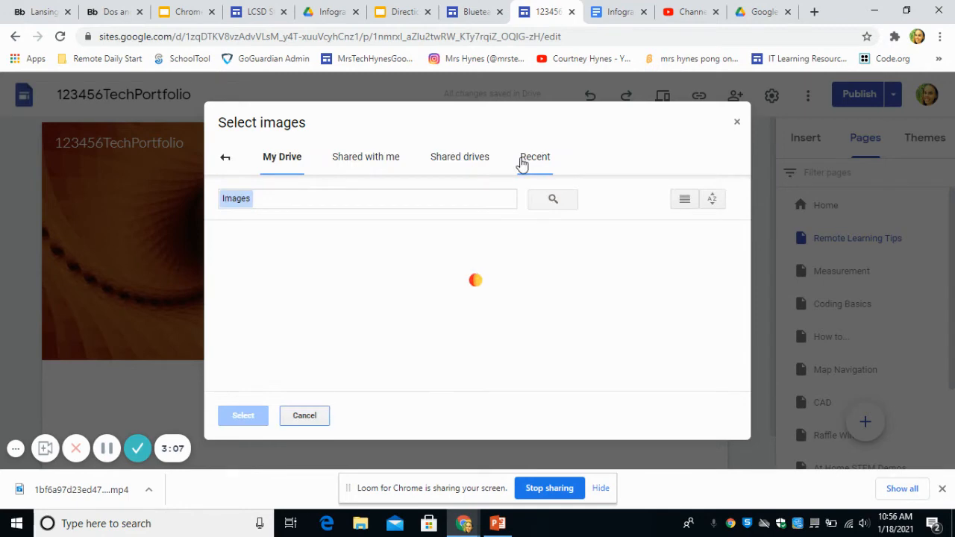
pyautogui.click(535, 160)
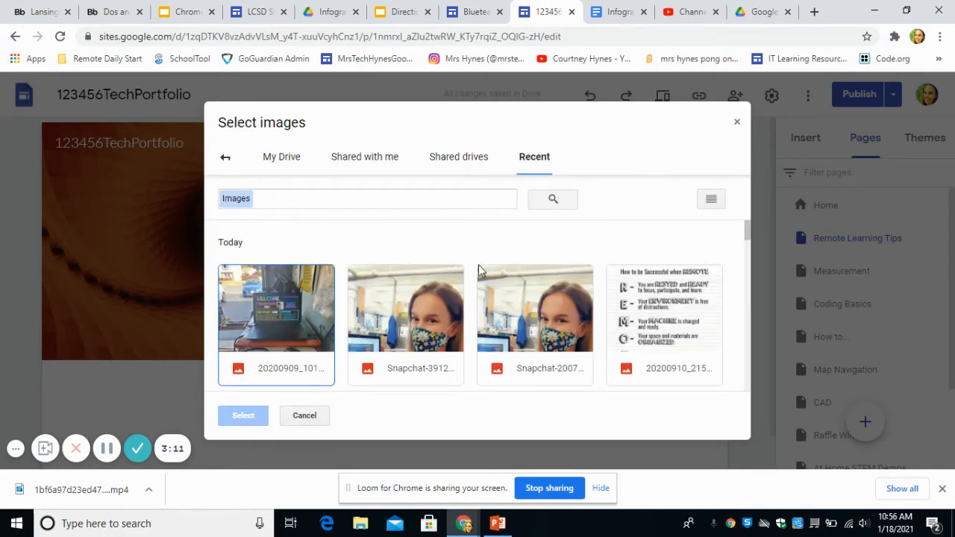
pyautogui.doubleClick(269, 315)
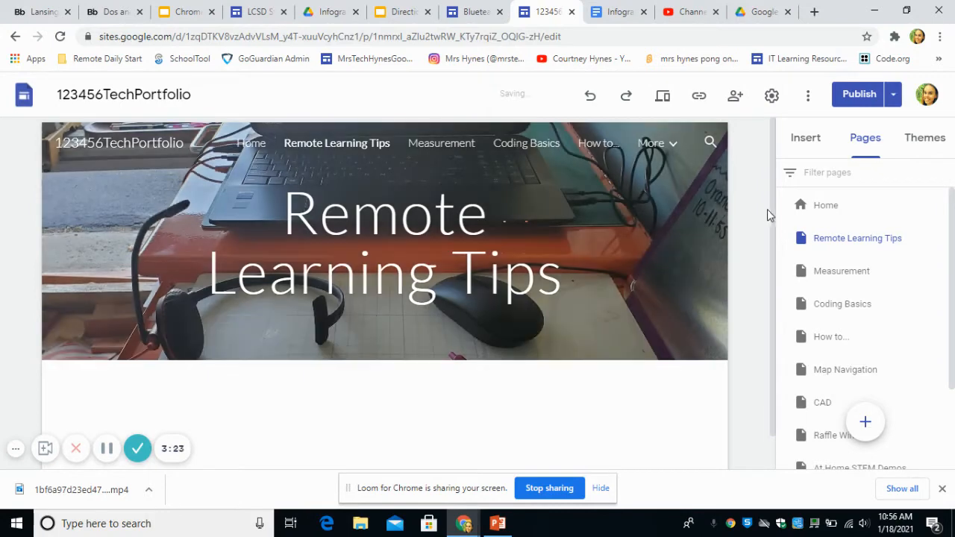
# Step: Insert a text box in the blank area below the header and enter "Remote Learning:"
pyautogui.moveTo(772, 207); pyautogui.dragTo(762, 275)
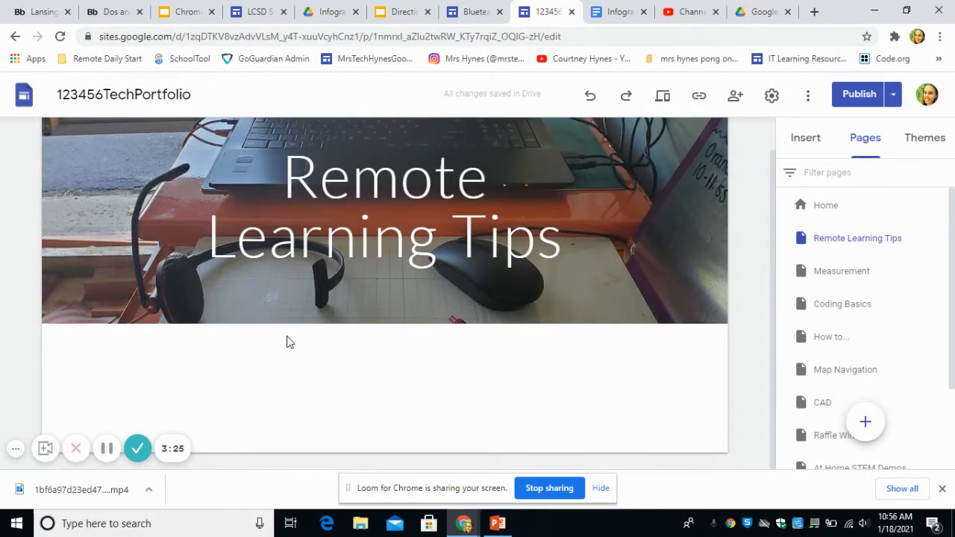
pyautogui.doubleClick(226, 368)
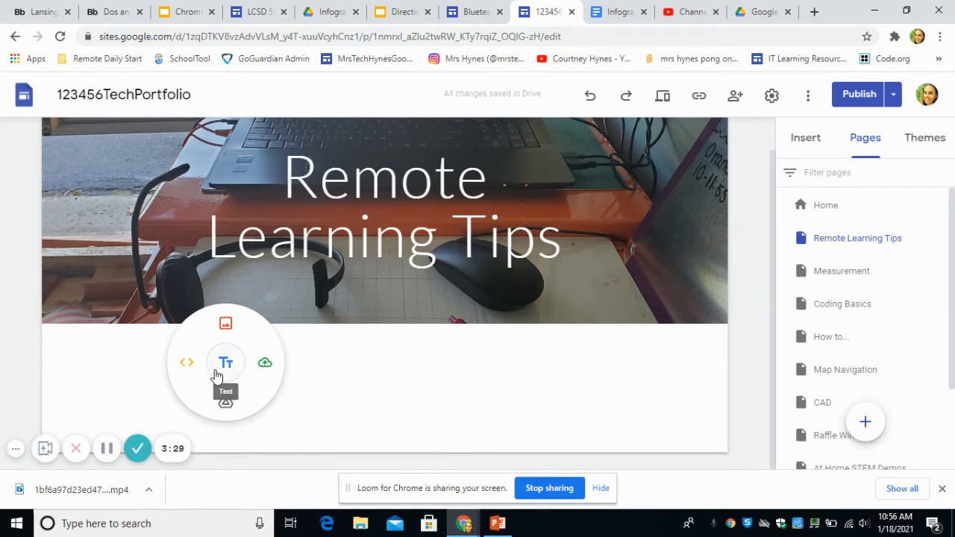
pyautogui.click(226, 363)
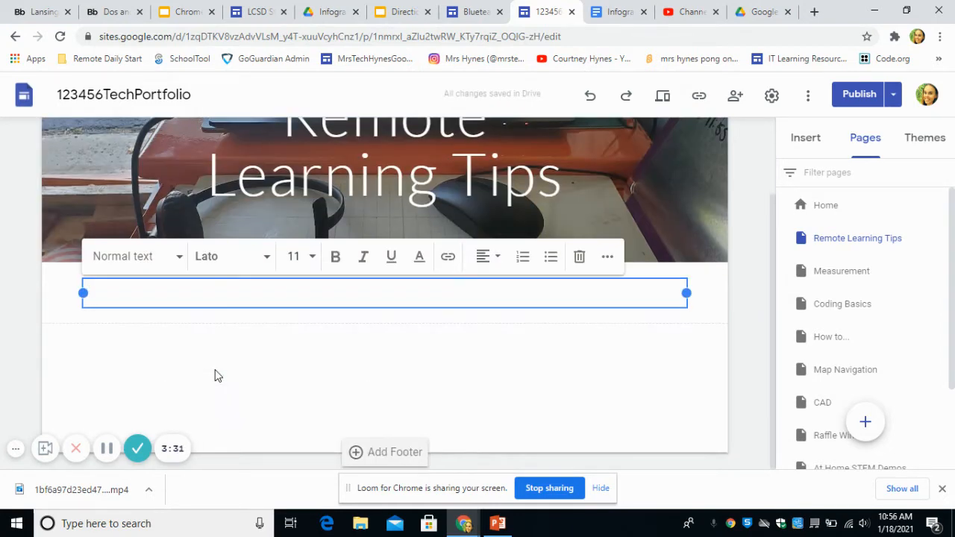
pyautogui.write('Remote Learning')
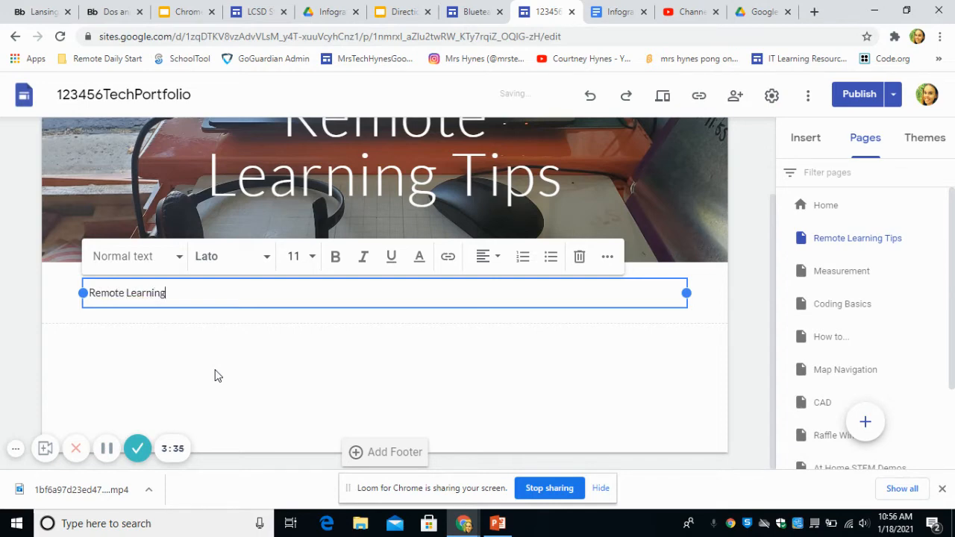
pyautogui.write(':')
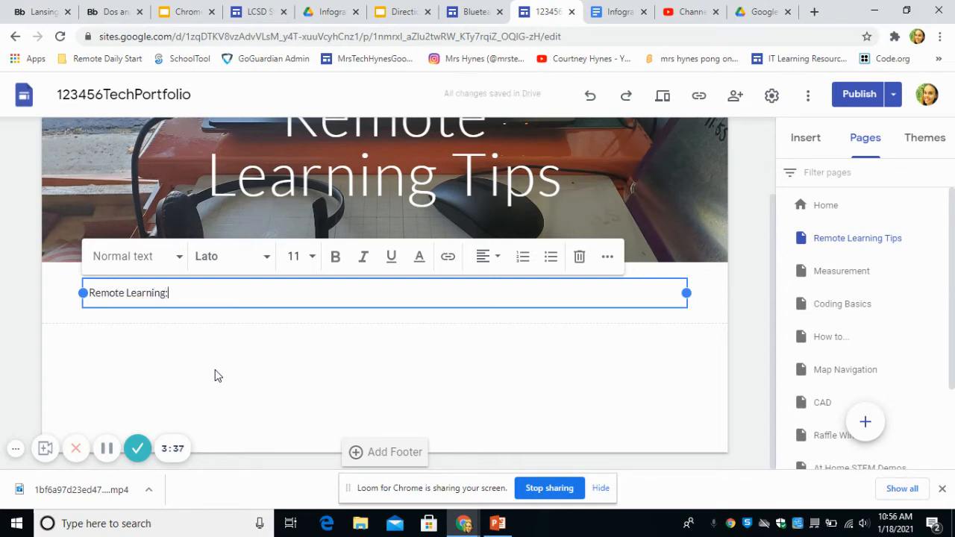
# Step: Copy the "What is 'remote learning?'" heading and definition paragraph from the Remote Learning Tips page of the BlueteamQ2STUDENTPORTFOLIO site
pyautogui.click(214, 375)
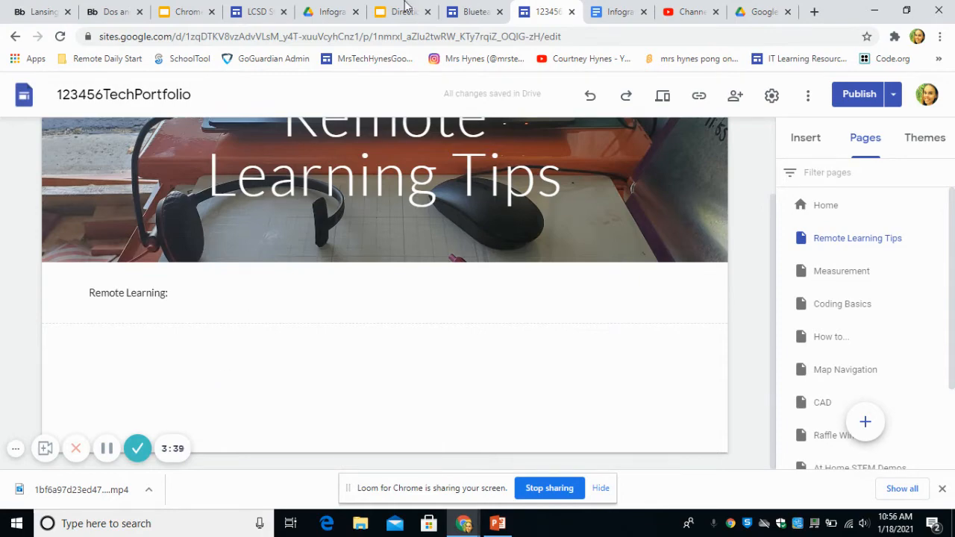
pyautogui.click(457, 8)
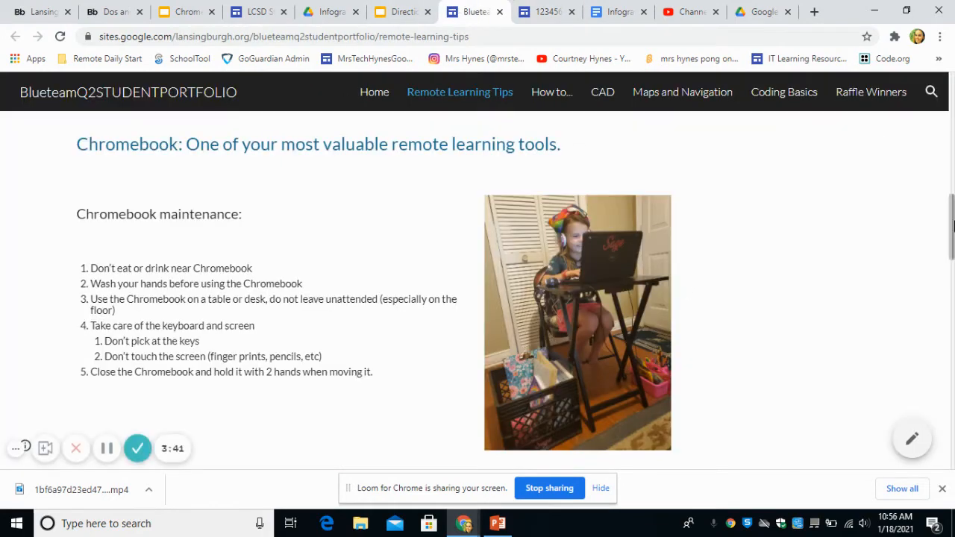
pyautogui.moveTo(953, 224); pyautogui.dragTo(952, 157)
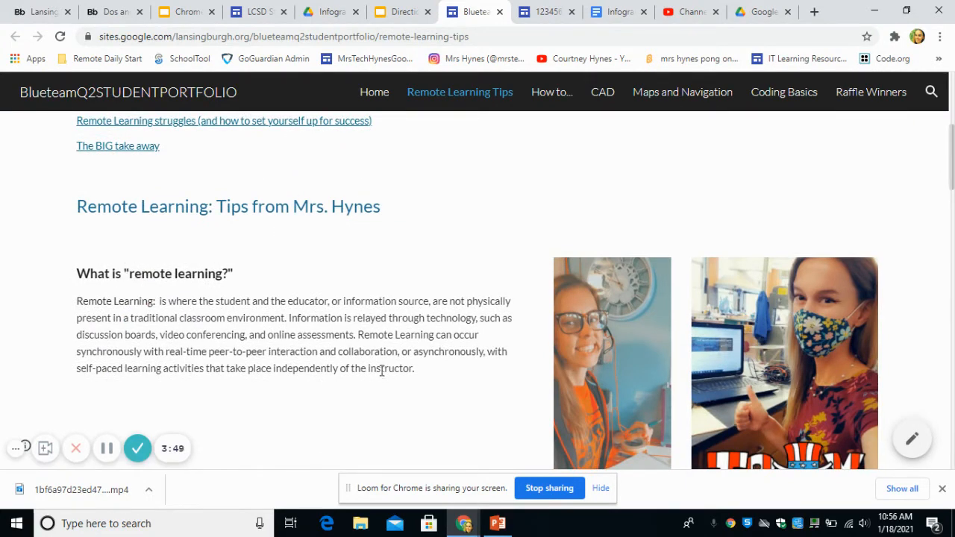
pyautogui.moveTo(415, 371); pyautogui.dragTo(76, 274)
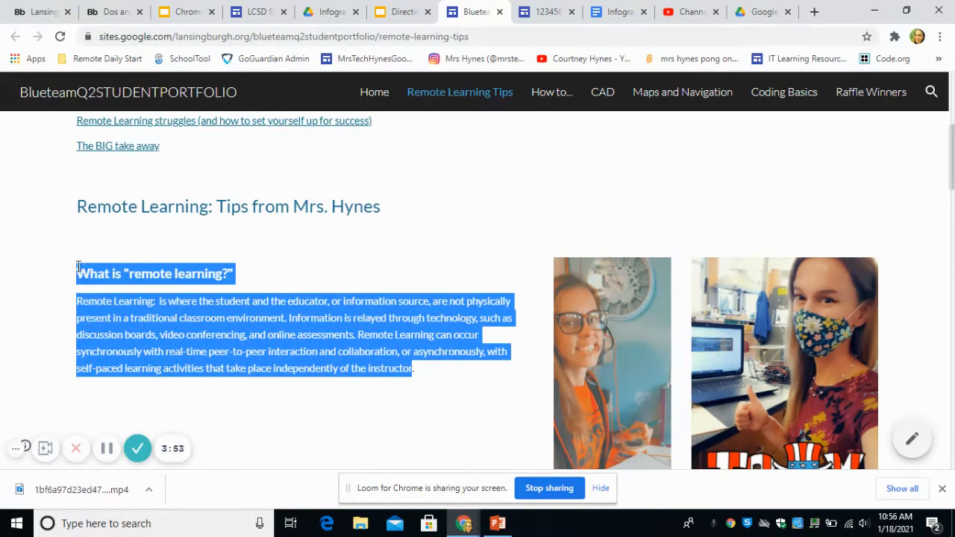
pyautogui.click(939, 37)
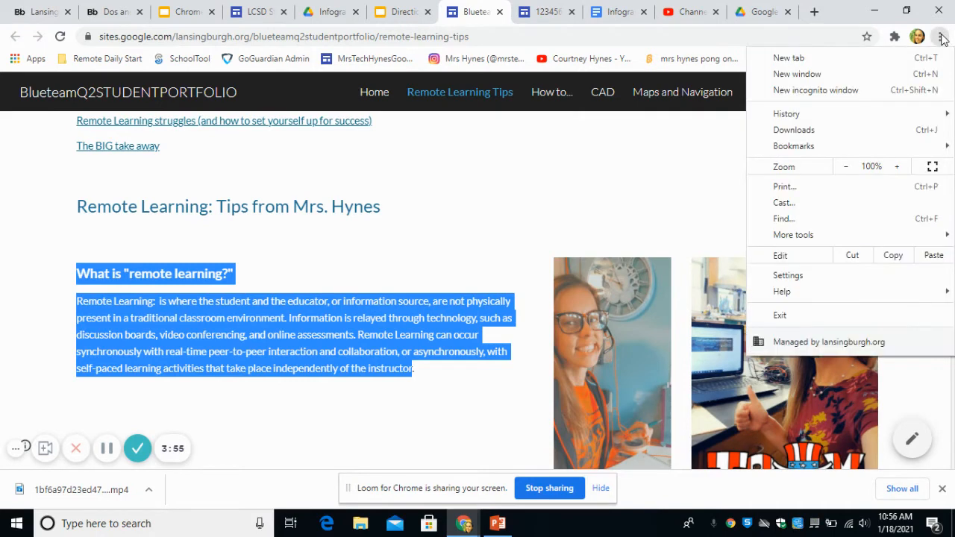
pyautogui.click(892, 255)
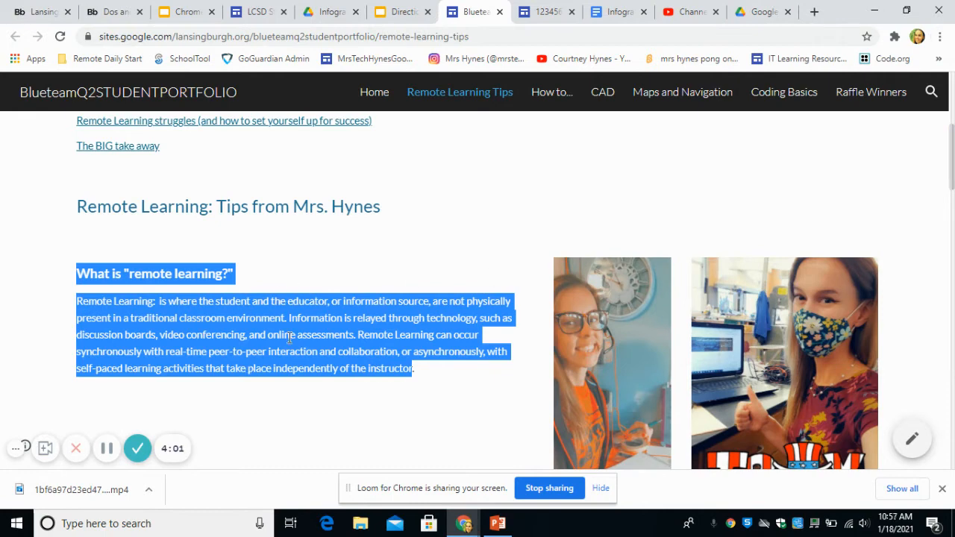
# Step: In the 123456TechPortfolio editor, insert a text box below "Remote Learning:" and paste the copied heading and definition into it
pyautogui.click(527, 13)
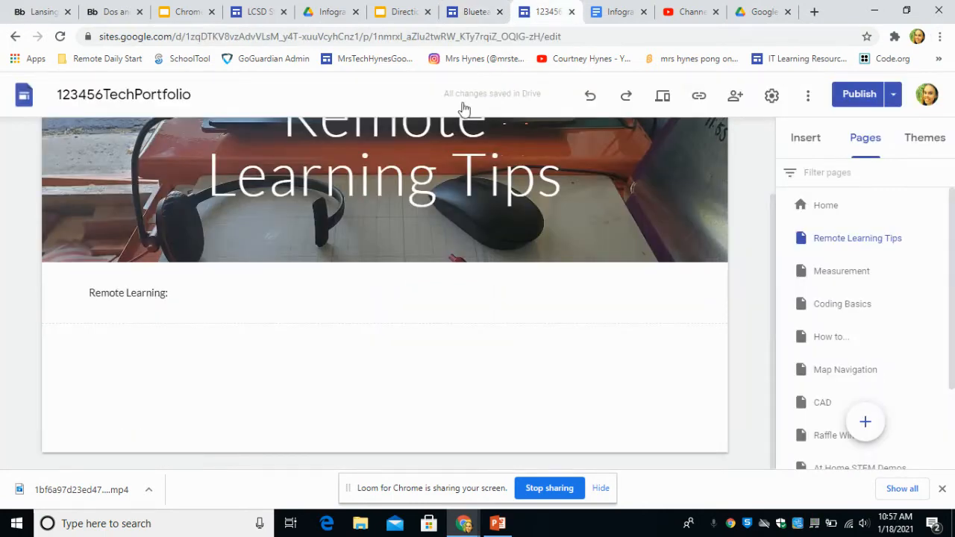
pyautogui.doubleClick(171, 347)
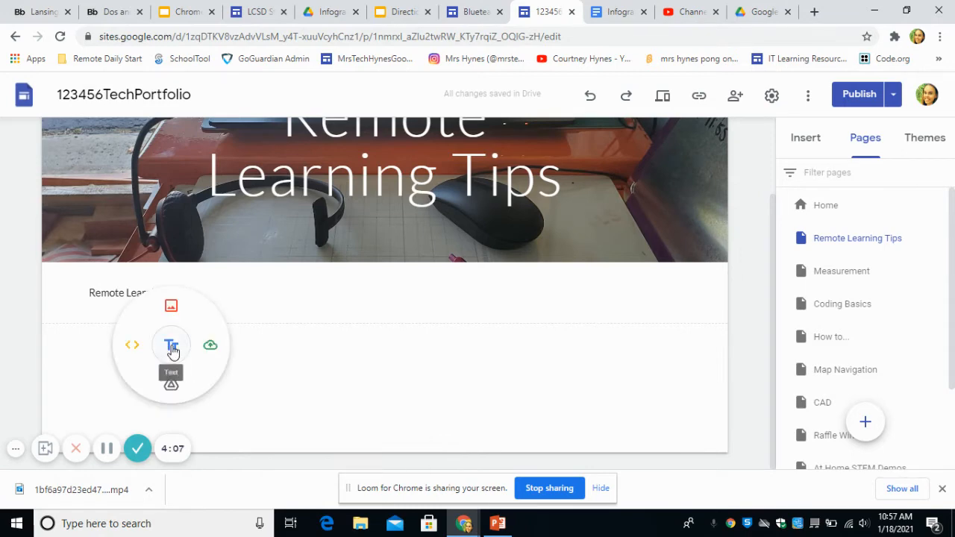
pyautogui.click(171, 348)
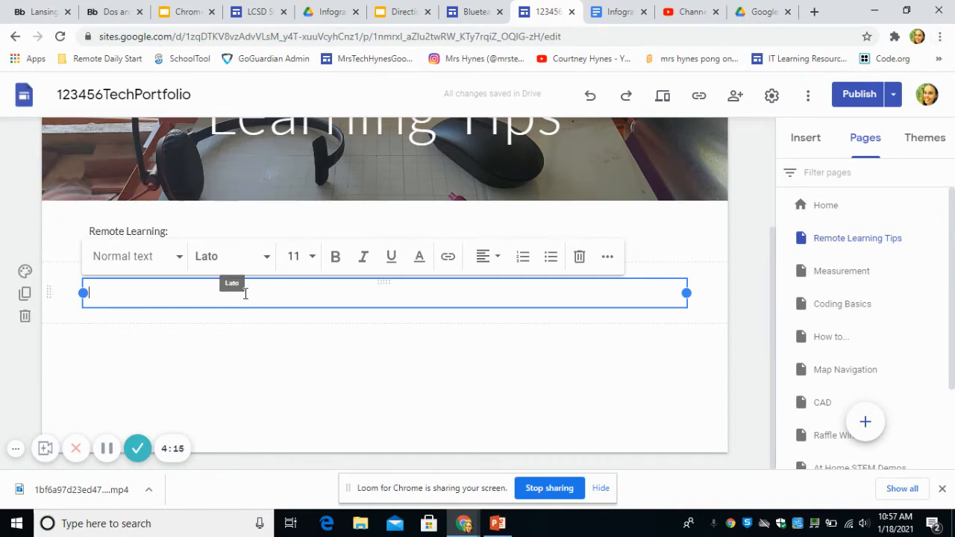
pyautogui.click(942, 39)
pyautogui.click(941, 39)
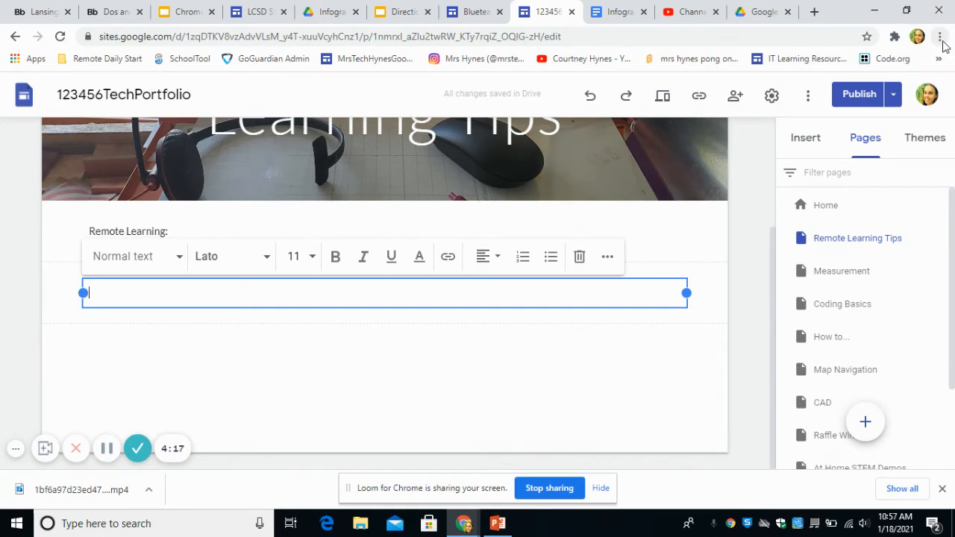
pyautogui.click(942, 38)
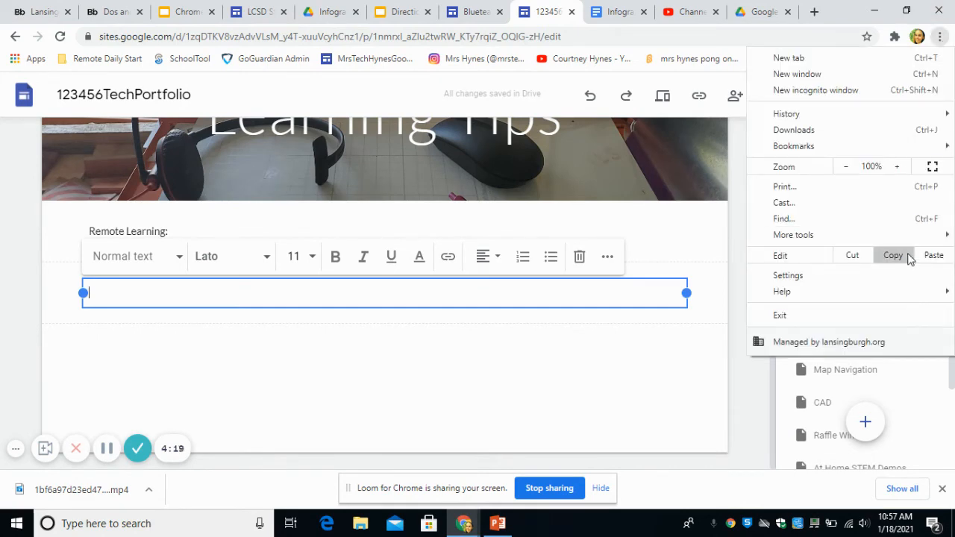
pyautogui.click(934, 255)
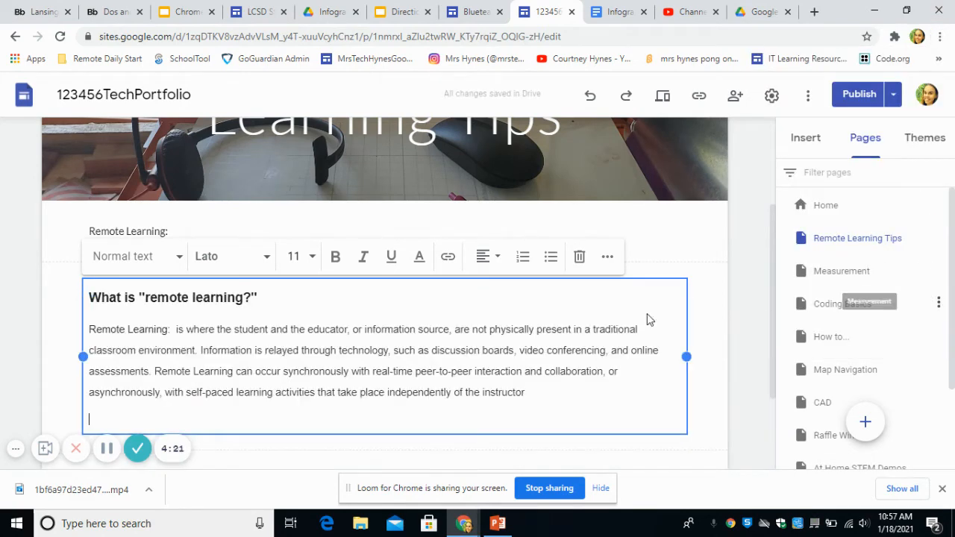
# Step: Reword the "Remote Learning:" line as "Remote Learning Tips from" followed by the teacher's title and name, without the colon
pyautogui.click(167, 233)
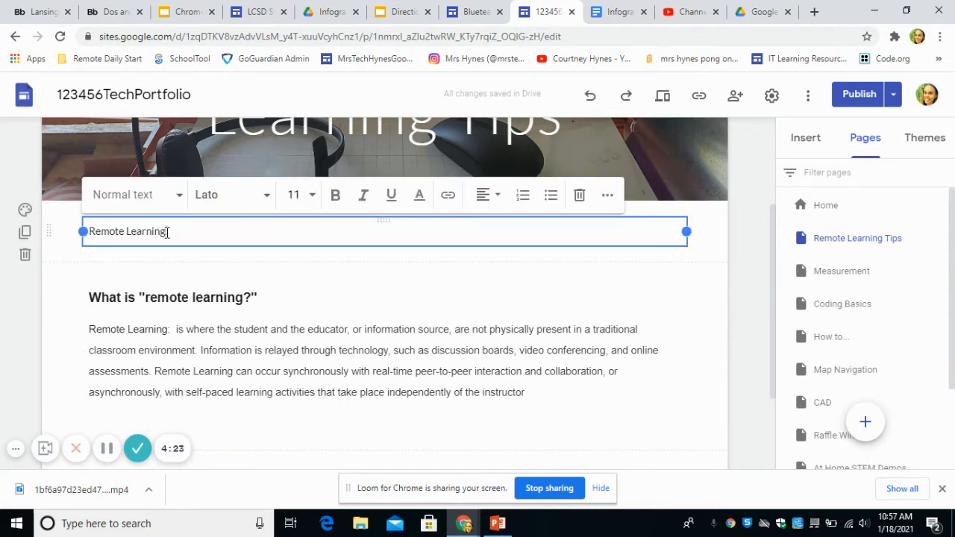
pyautogui.write('Tip')
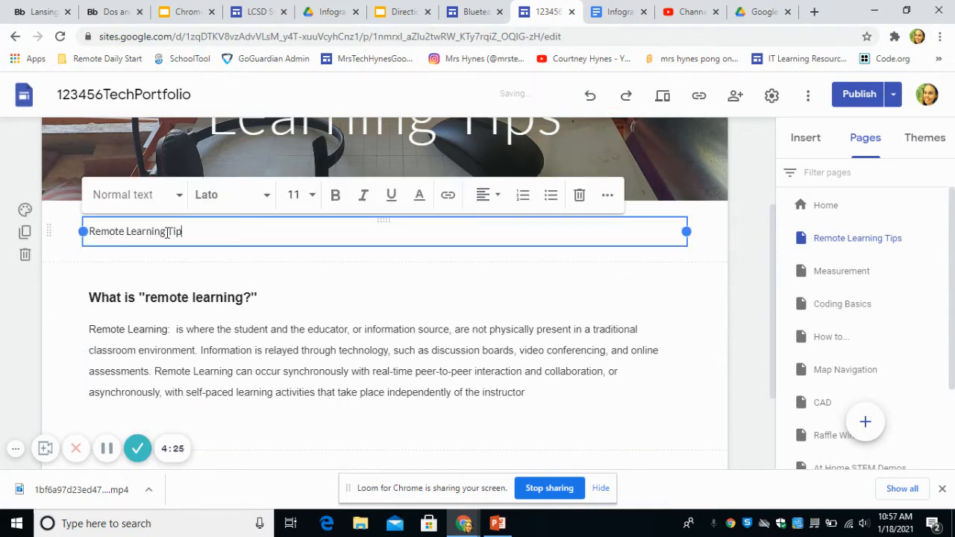
pyautogui.write('s from Mrs Hynes')
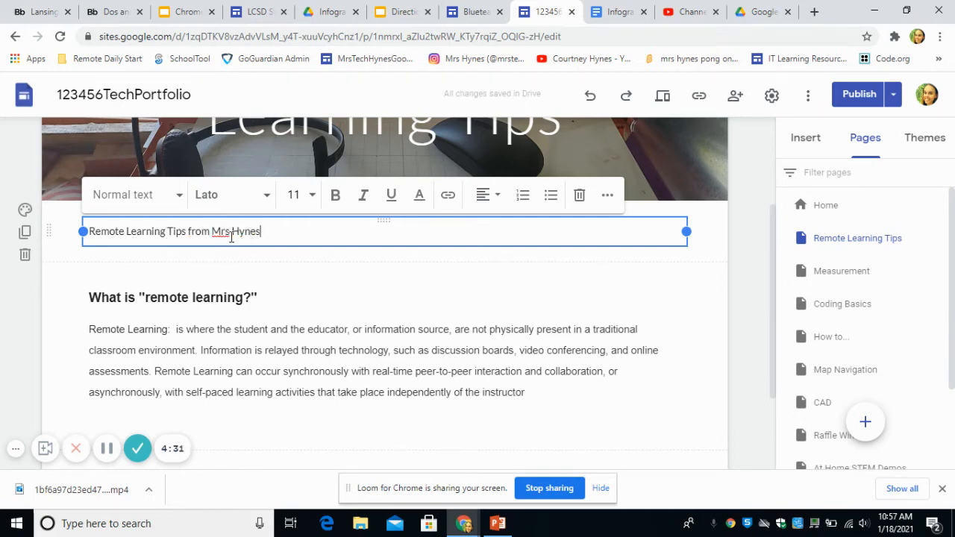
pyautogui.write('.')
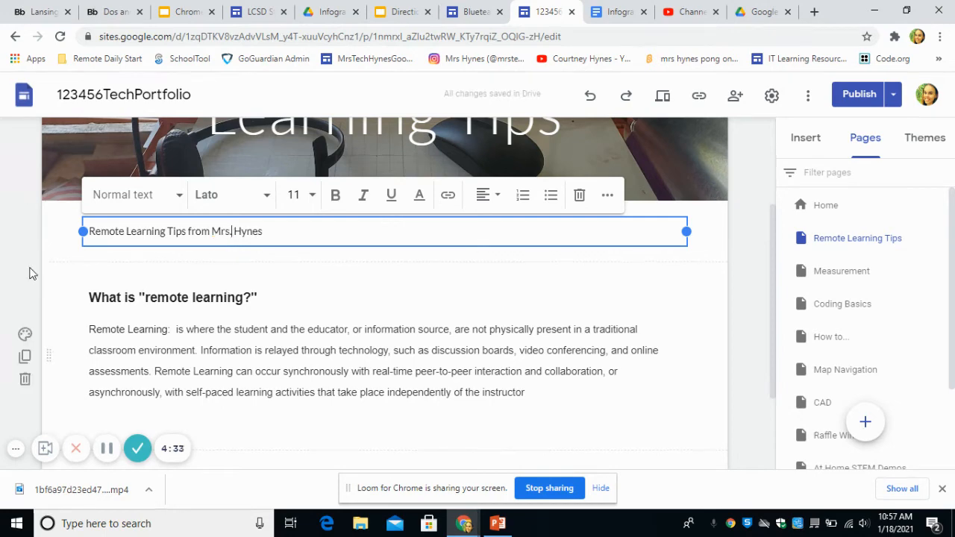
# Step: Check the font and size of the pasted "What is 'remote learning?'" heading and its definition paragraph
pyautogui.click(139, 349)
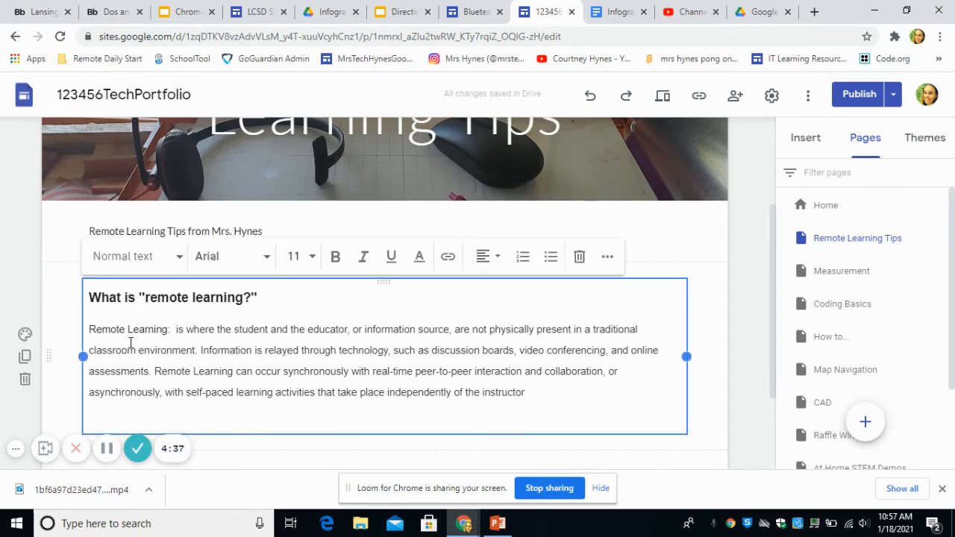
pyautogui.moveTo(293, 297); pyautogui.dragTo(35, 288)
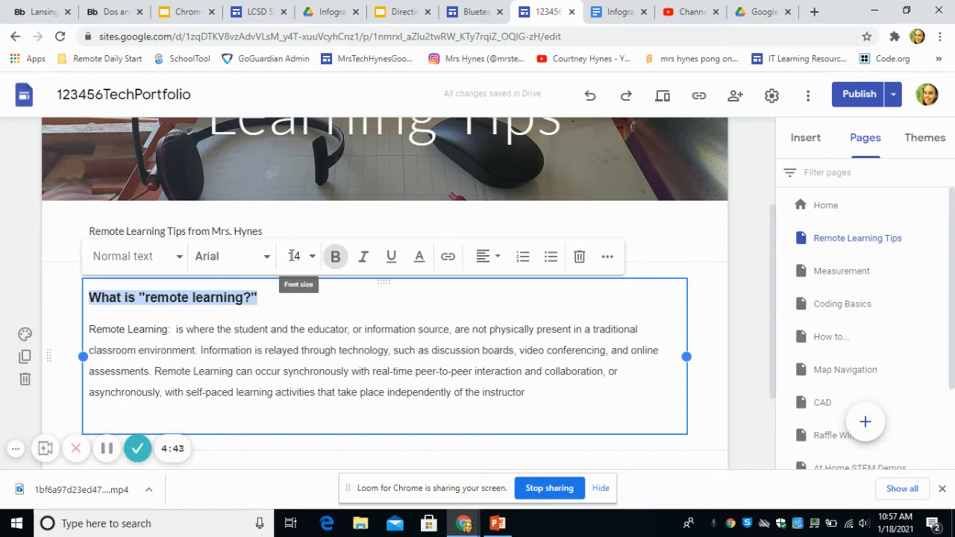
pyautogui.click(253, 347)
pyautogui.moveTo(539, 392); pyautogui.dragTo(54, 329)
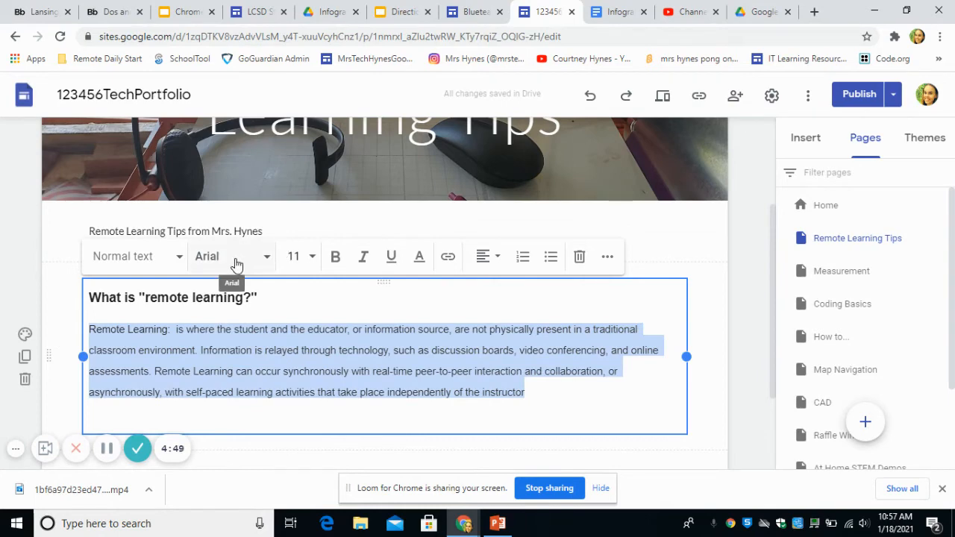
pyautogui.doubleClick(268, 371)
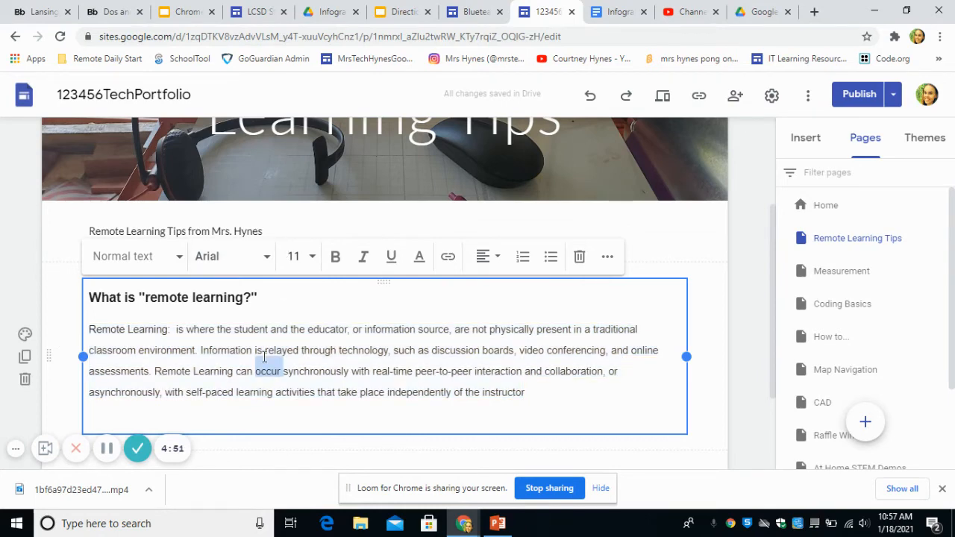
# Step: Apply the Heading style to the whole "Remote Learning Tips from" line above the definition
pyautogui.click(130, 231)
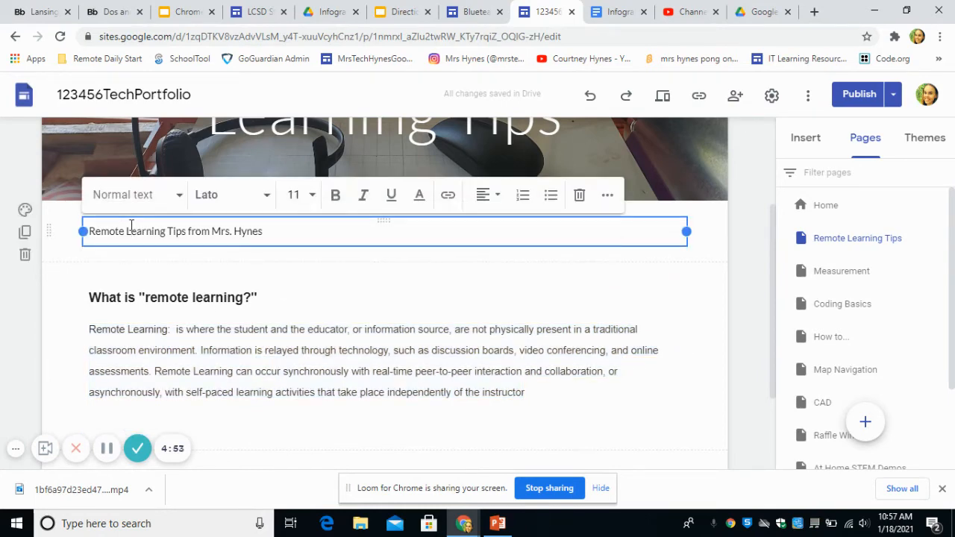
pyautogui.moveTo(284, 231); pyautogui.dragTo(94, 208)
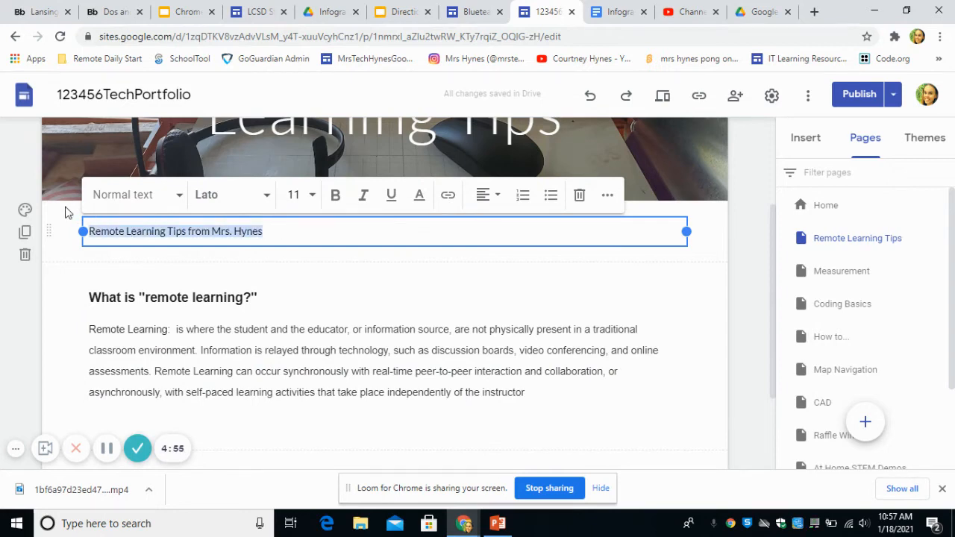
pyautogui.click(178, 200)
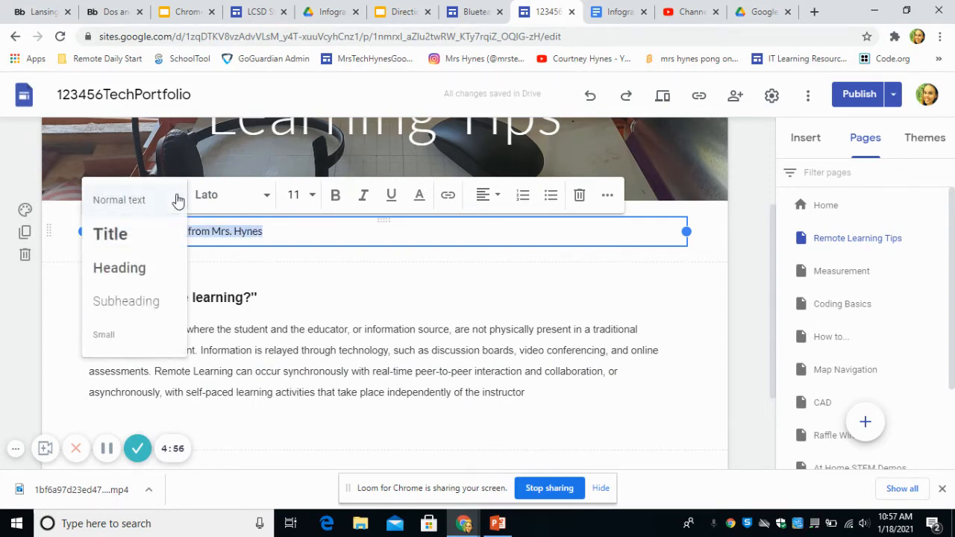
pyautogui.click(118, 274)
pyautogui.click(712, 343)
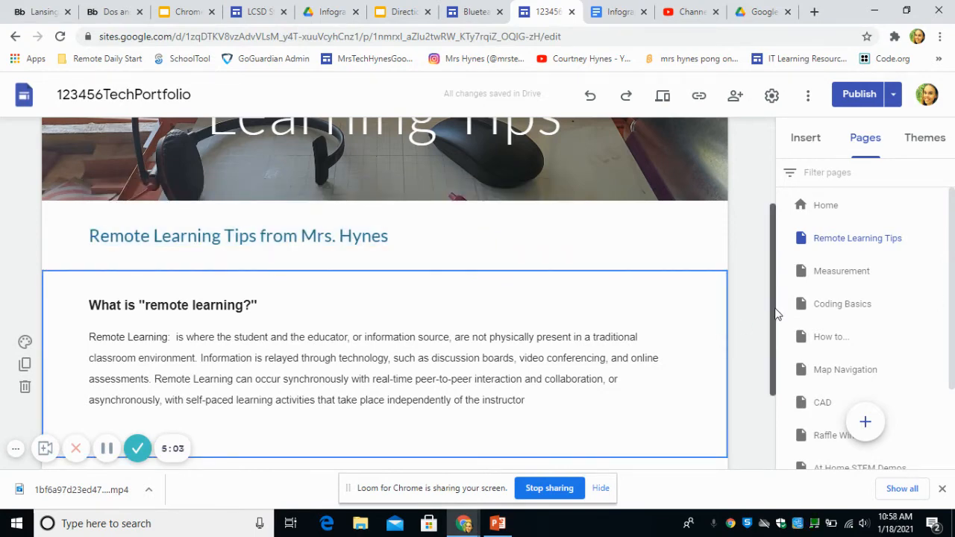
# Step: Insert a text box in the blank area below the remote learning definition and enter "Chromebook Maintenance"
pyautogui.scroll(-1, 776, 318)
pyautogui.moveTo(776, 318); pyautogui.dragTo(764, 362)
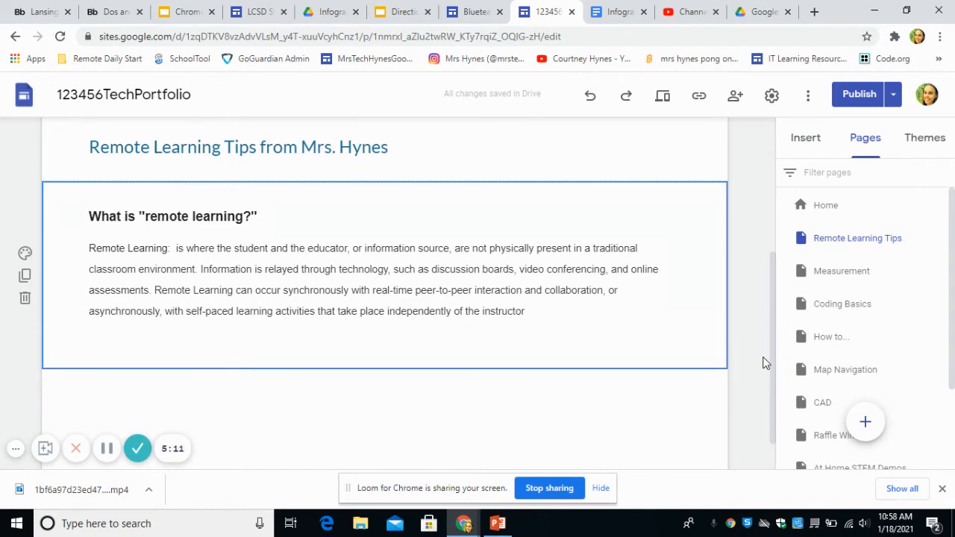
pyautogui.doubleClick(262, 385)
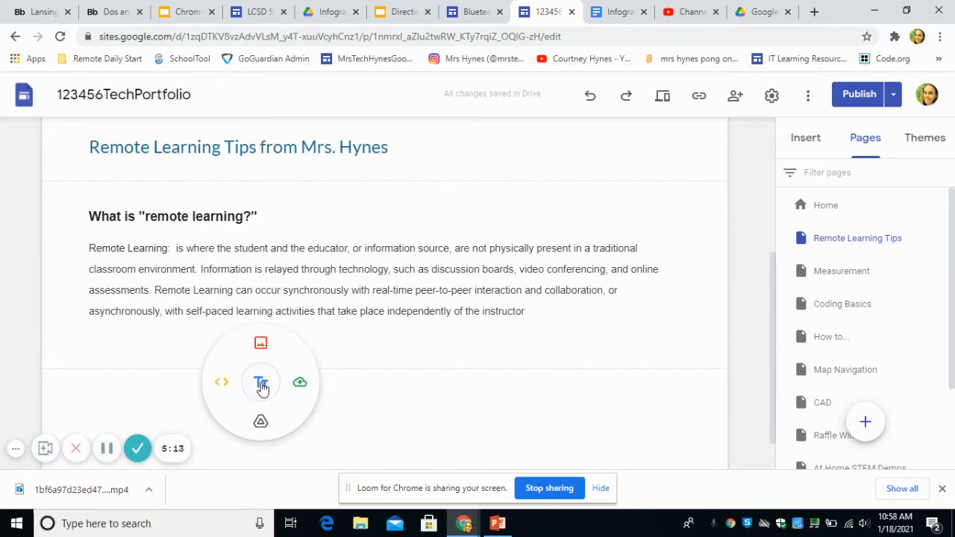
pyautogui.click(261, 386)
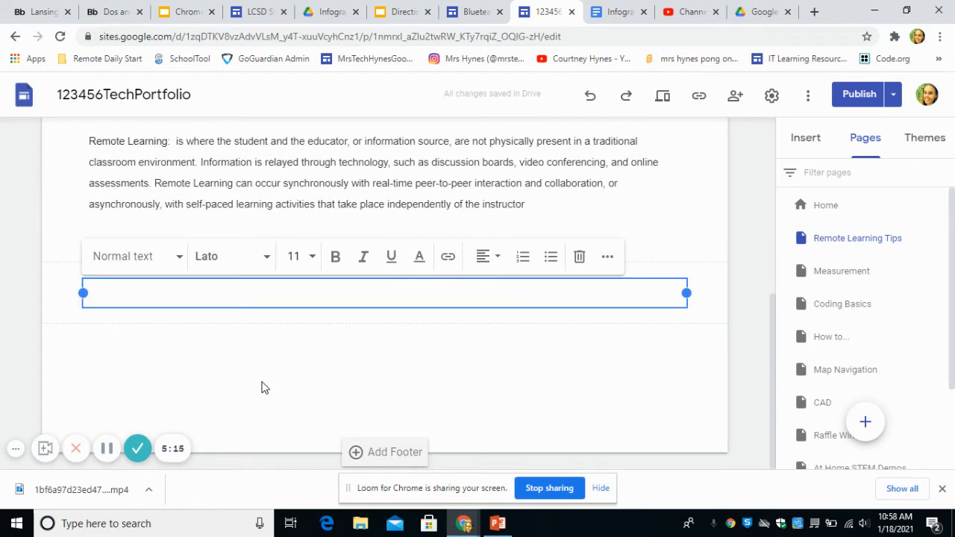
pyautogui.write('Chromeb')
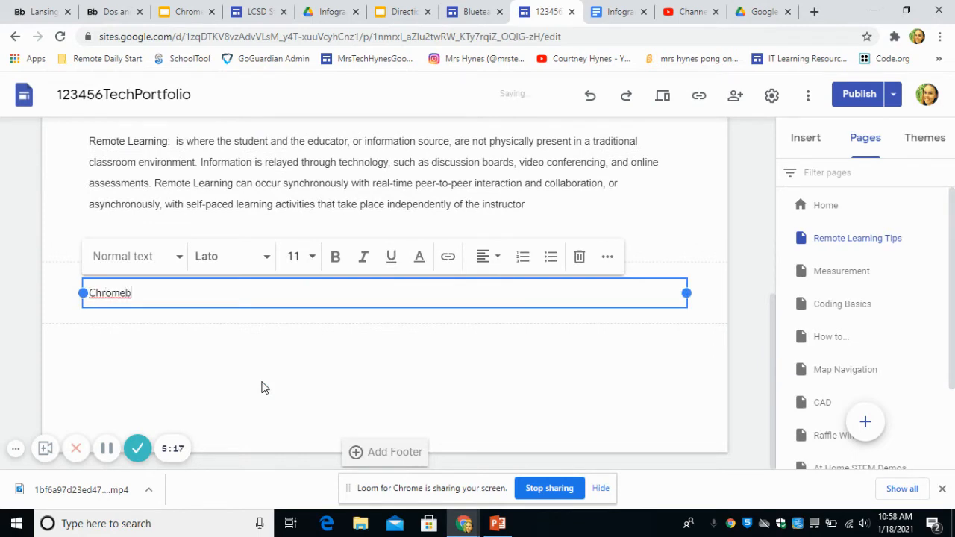
pyautogui.write('ook Ma')
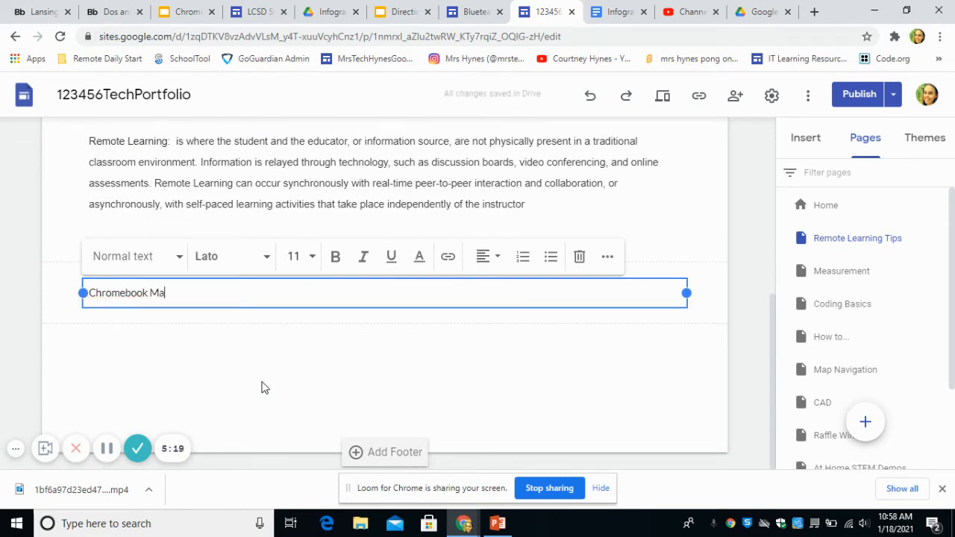
pyautogui.write('intenance')
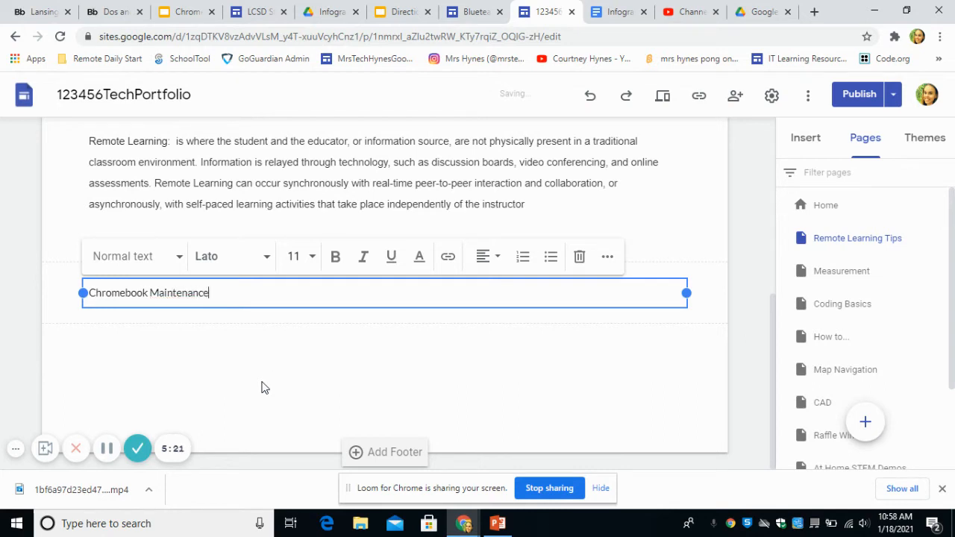
pyautogui.click(262, 388)
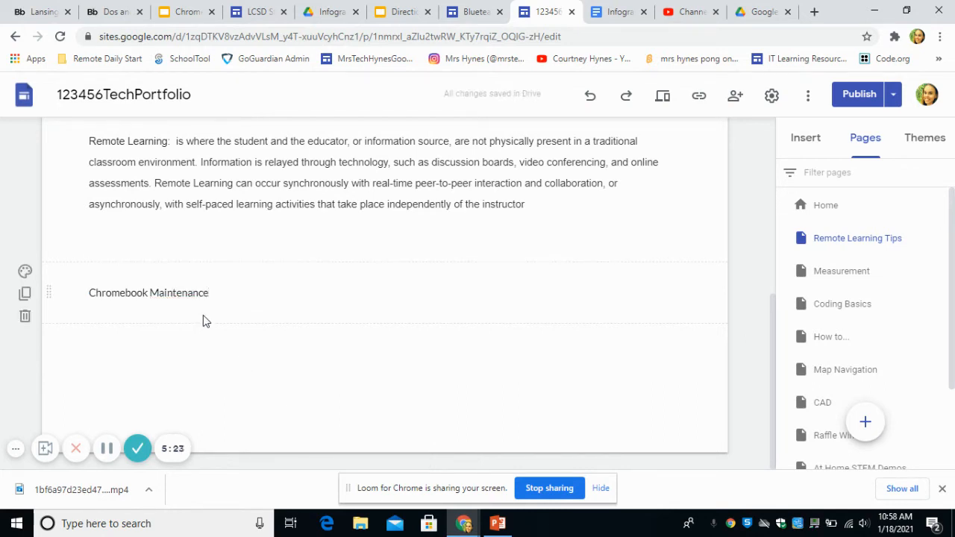
# Step: Apply the Heading style to the "Chromebook Maintenance" text
pyautogui.click(208, 295)
pyautogui.moveTo(218, 296); pyautogui.dragTo(68, 300)
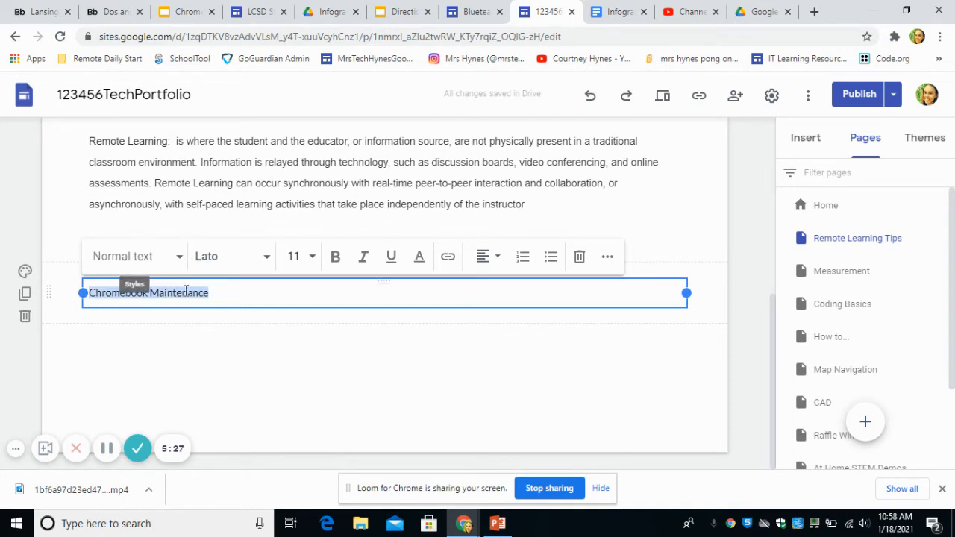
pyautogui.click(179, 261)
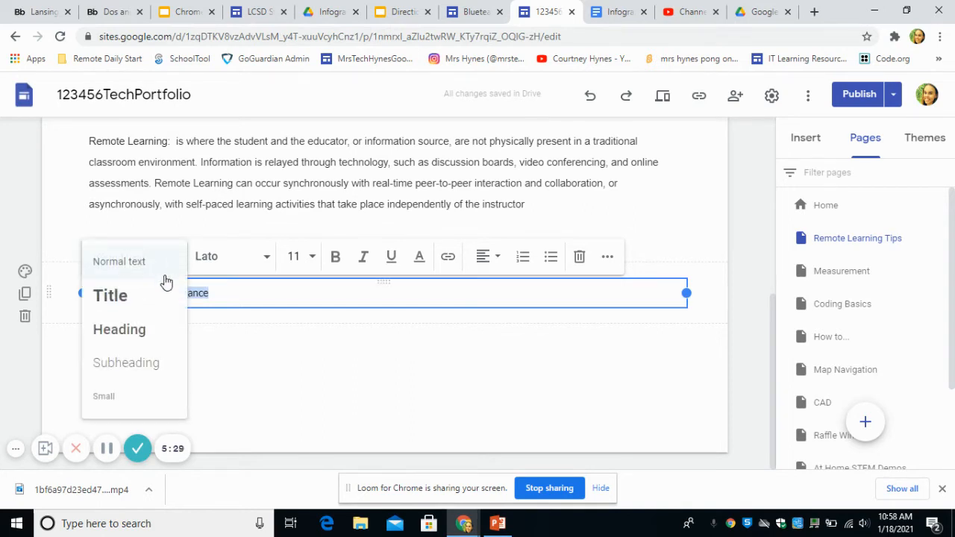
pyautogui.click(124, 342)
pyautogui.doubleClick(147, 353)
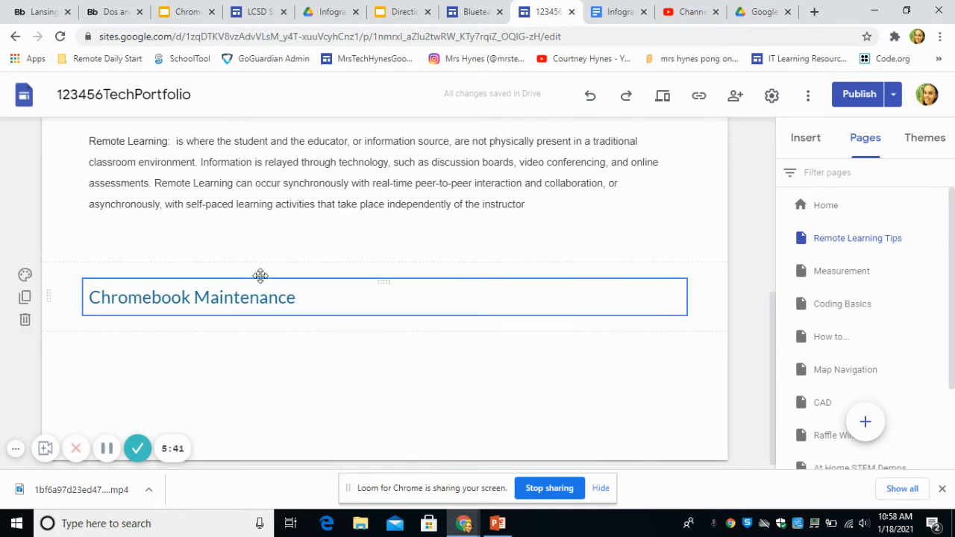
# Step: Switch to the "Directions for 1/19-1/22" presentation in Google Slides and review slides 2 to 4, ending on the Chromebook maintenance instructions
pyautogui.click(413, 13)
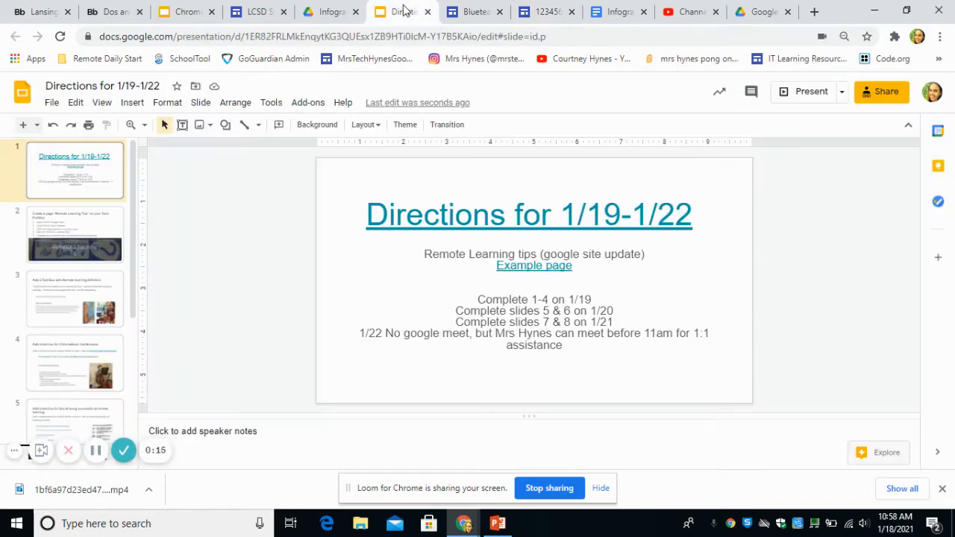
pyautogui.click(42, 289)
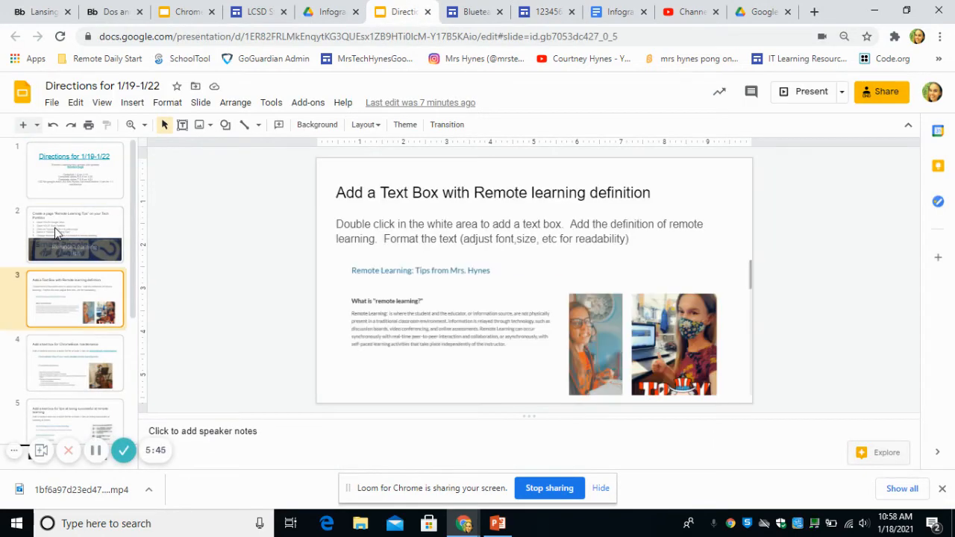
pyautogui.click(54, 228)
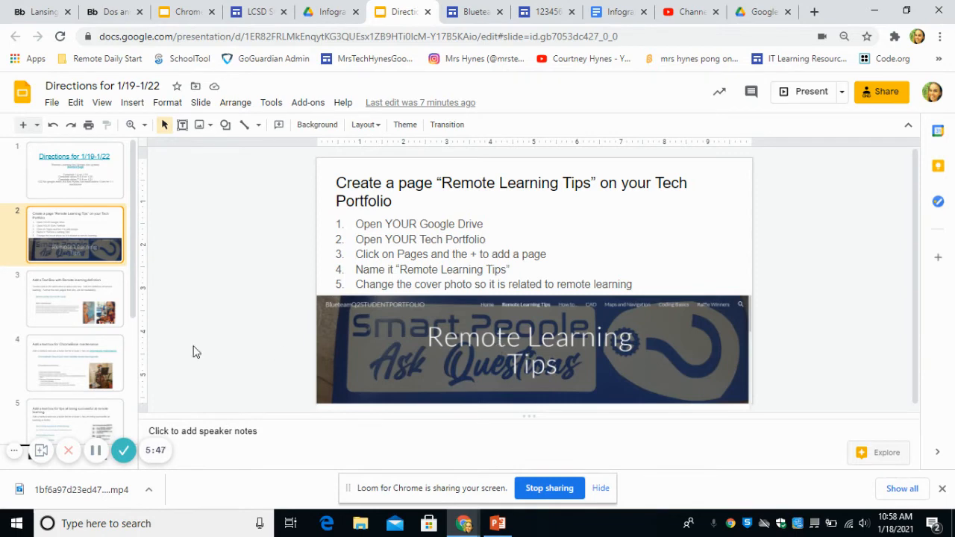
pyautogui.click(71, 323)
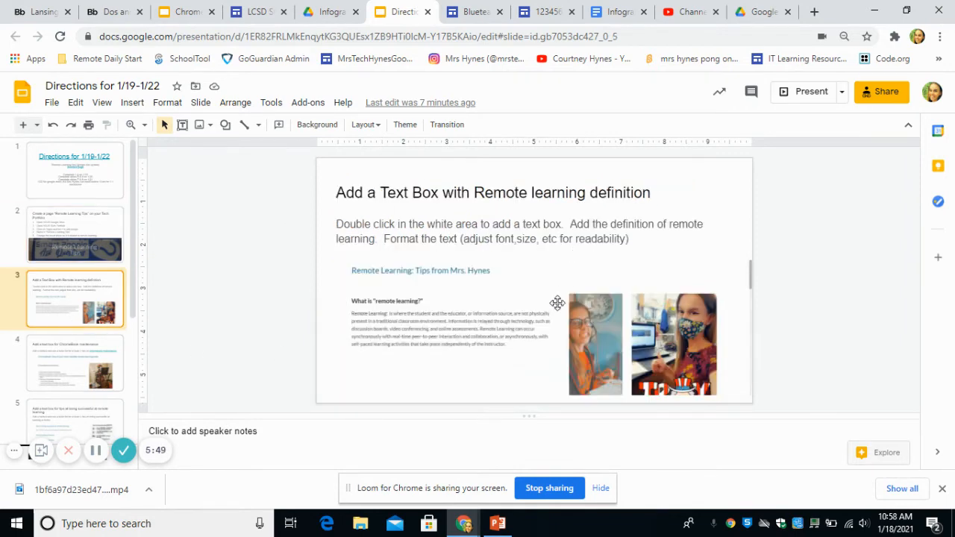
pyautogui.click(42, 376)
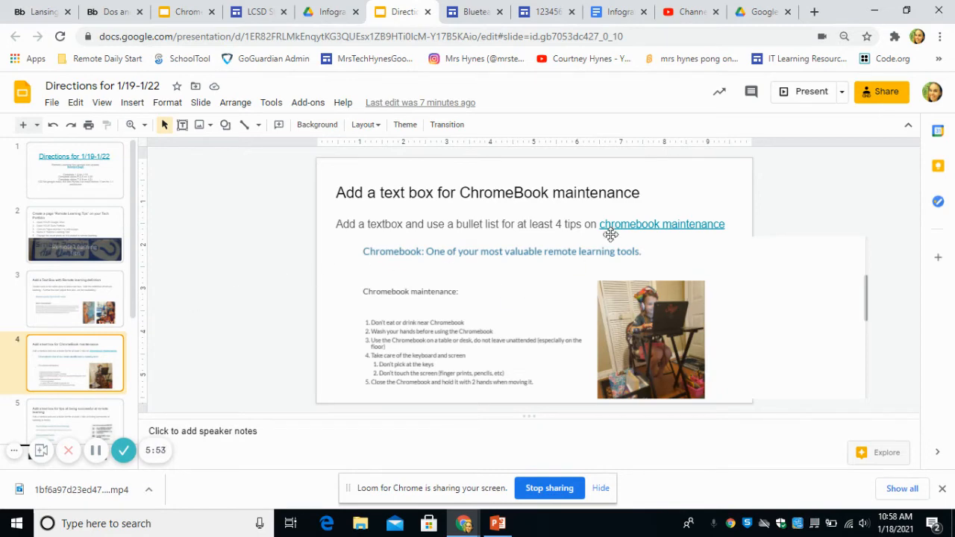
# Step: Open the linked "chromebook maintenance" web page from the slide and examine its Chromebook Care tips
pyautogui.click(663, 226)
pyautogui.click(637, 249)
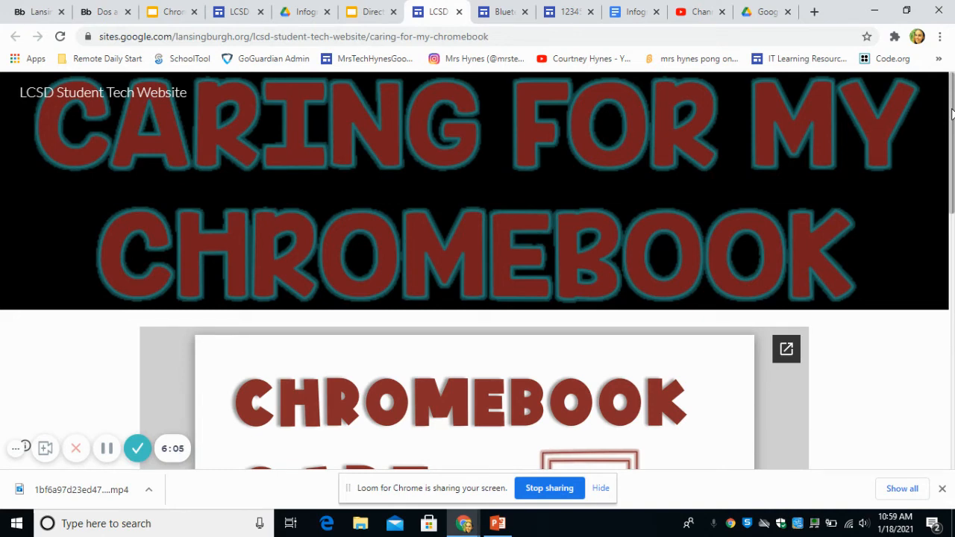
pyautogui.moveTo(952, 112); pyautogui.dragTo(953, 209)
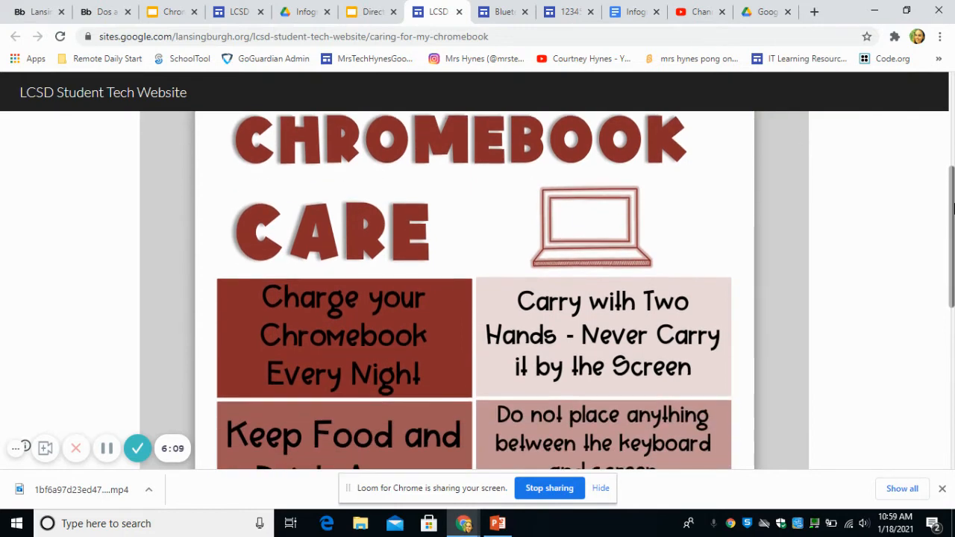